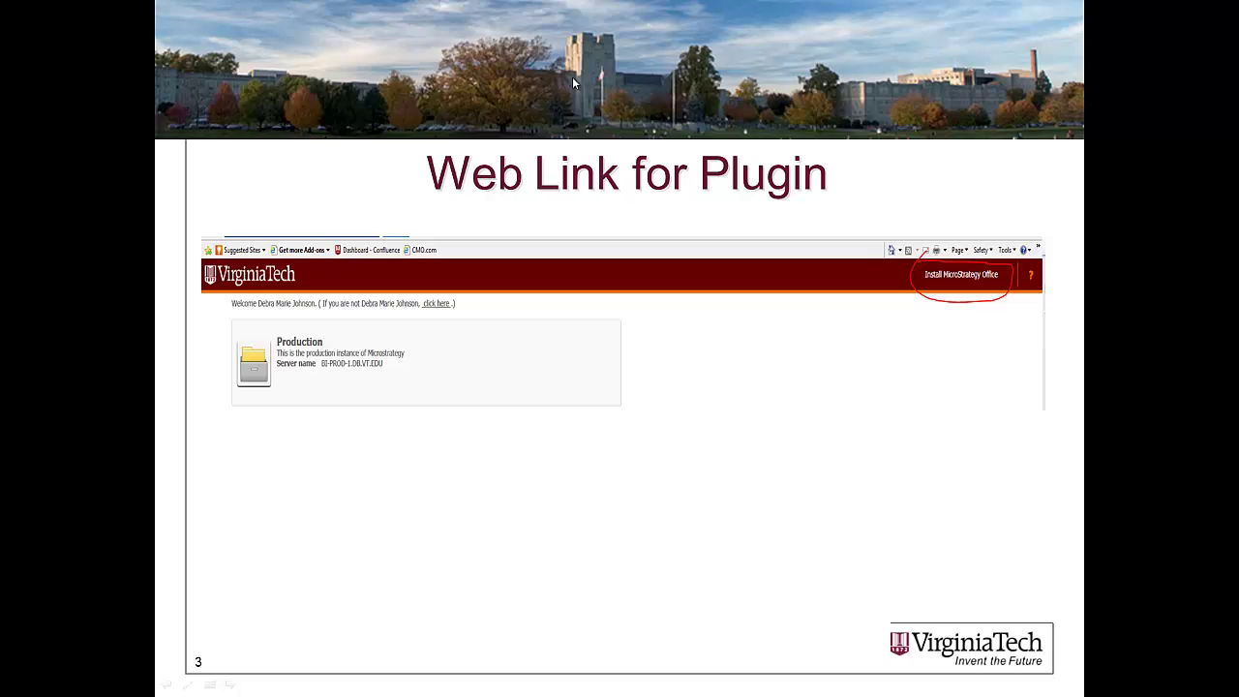
# Advance to the install process slide, end the slideshow, and bring the MicroStrategy web page forward
pyautogui.press('Right')
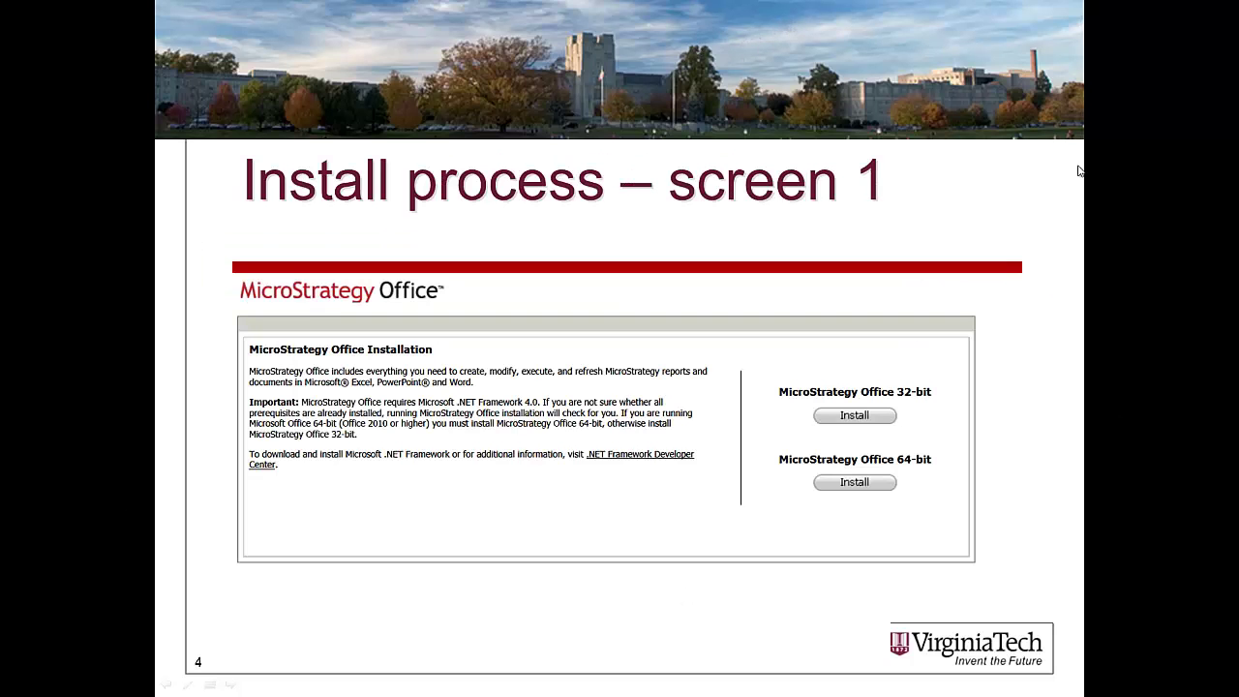
pyautogui.press('Escape')
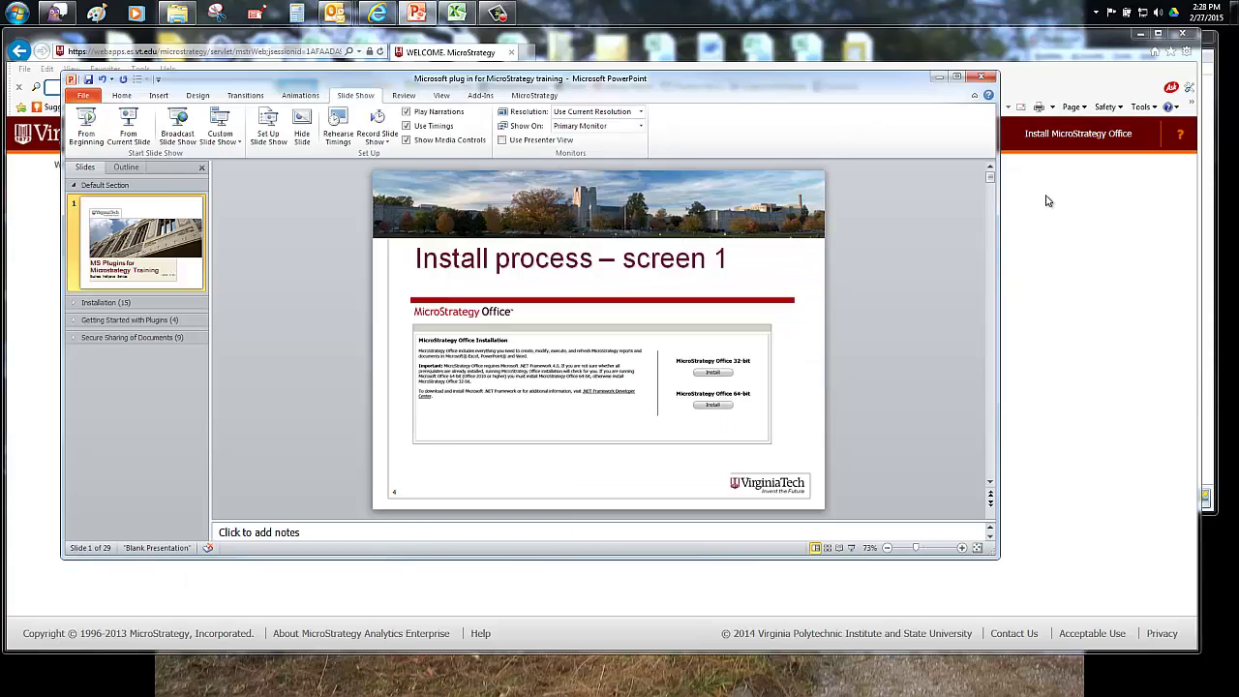
pyautogui.click(542, 34)
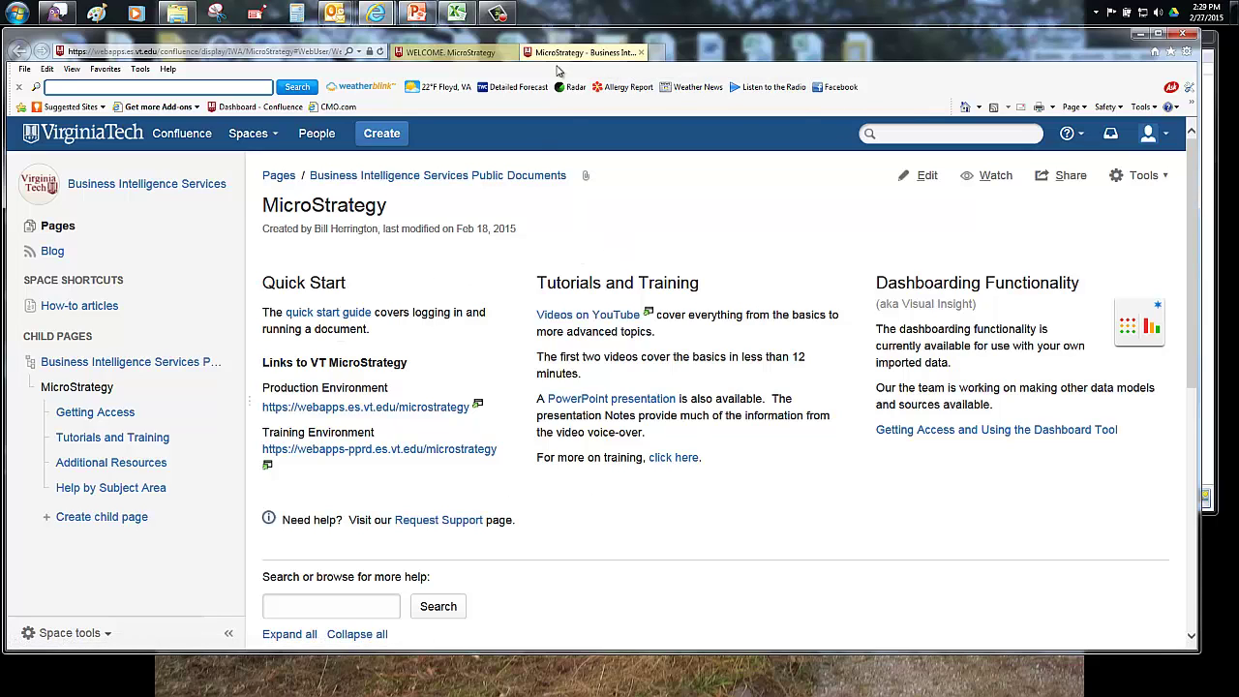
# Go to the MicroStrategy Production welcome page and open the MicroStrategy Office installation page
pyautogui.click(467, 54)
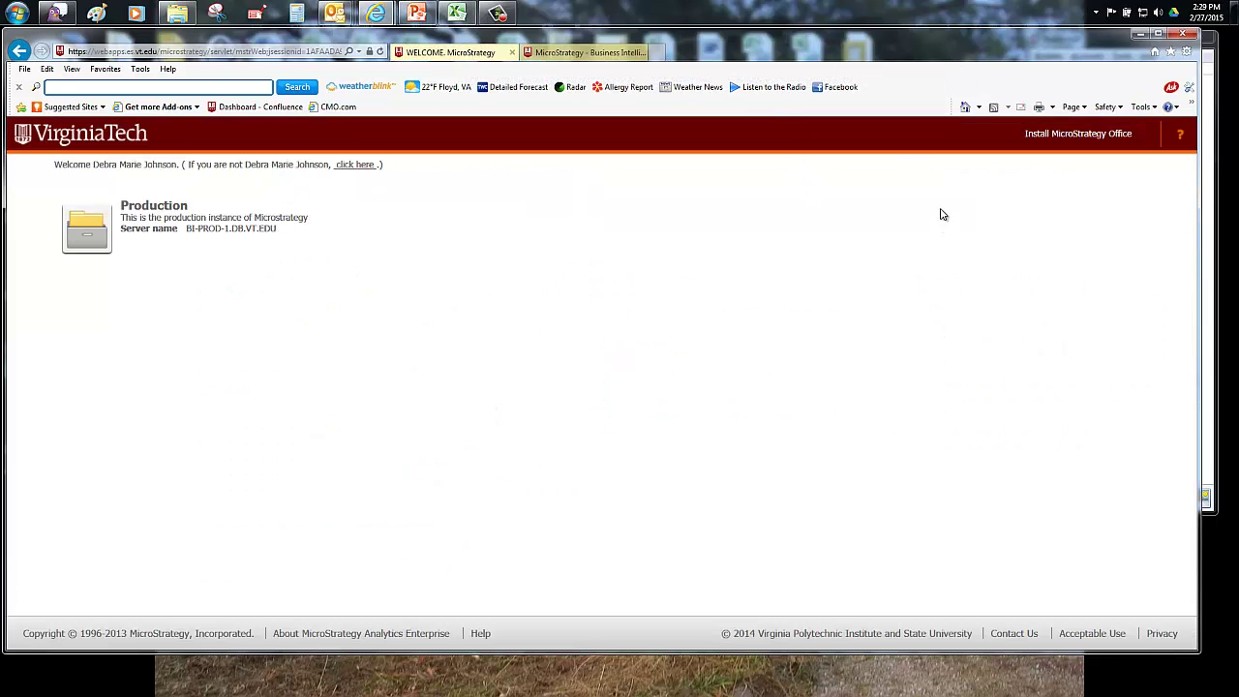
pyautogui.click(1077, 135)
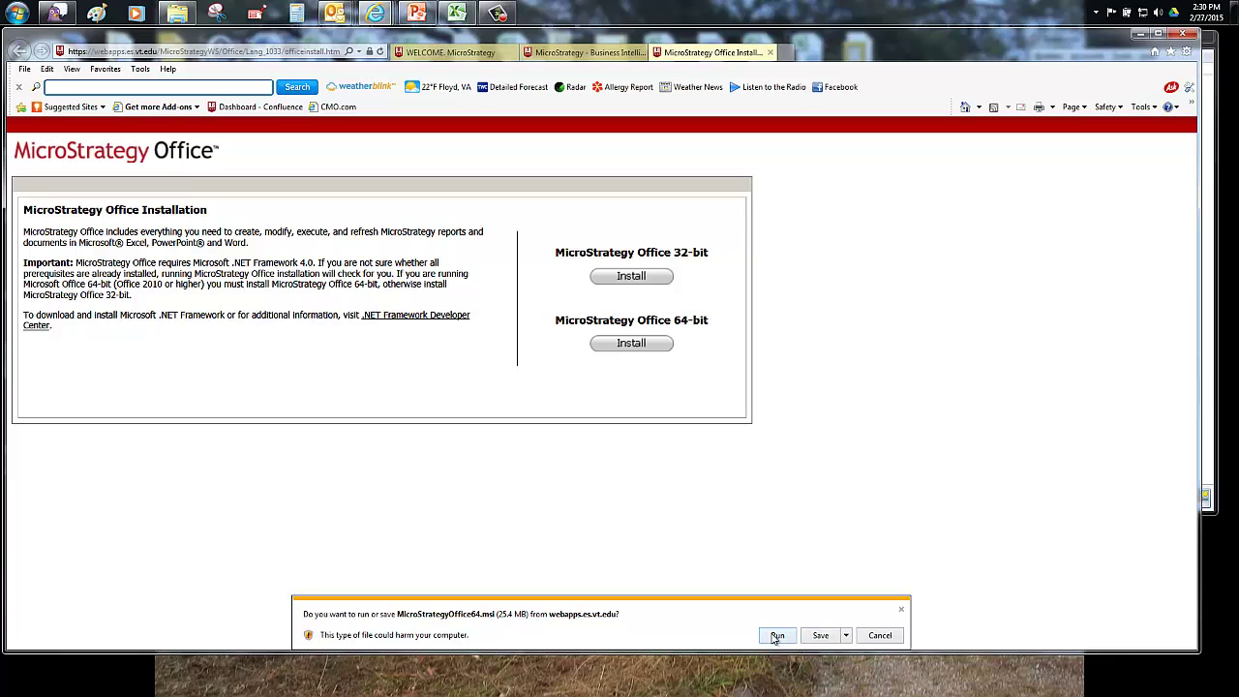
# Run the 64-bit installer, dismiss the unsupported-processor error, and download the 32-bit MicroStrategyOffice.msi
pyautogui.click(778, 635)
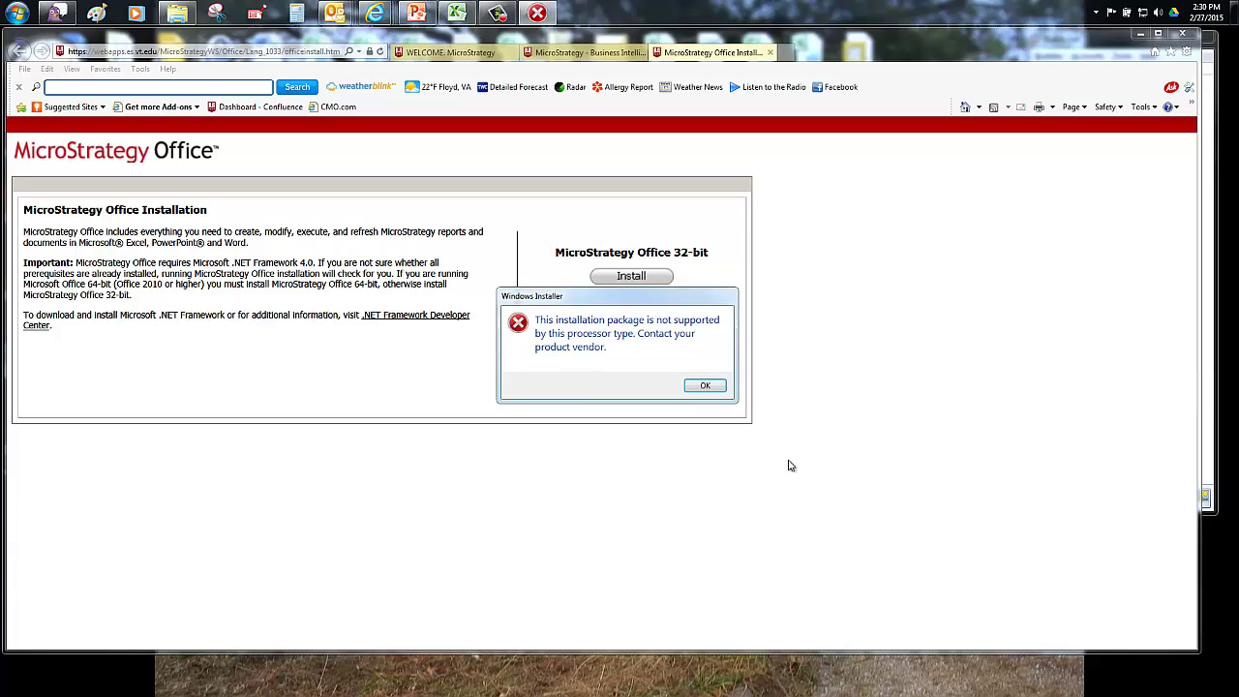
pyautogui.click(706, 386)
pyautogui.click(630, 276)
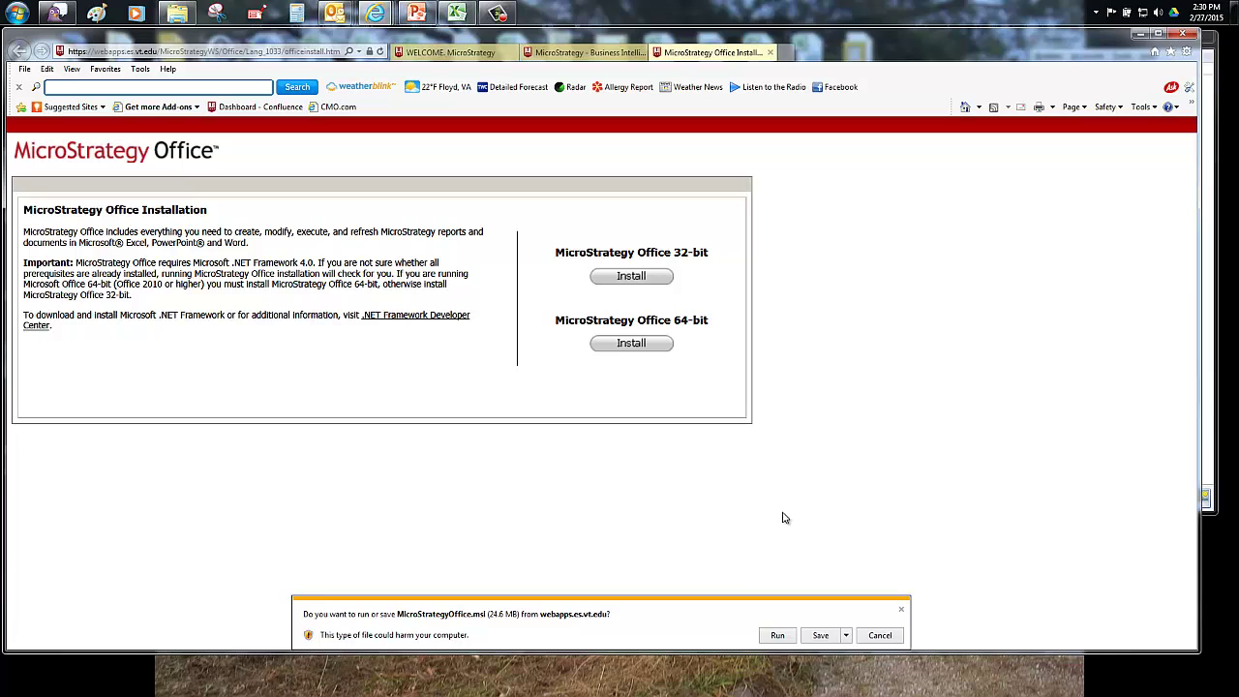
# Run the 32-bit MicroStrategyOffice.msi and continue with Repair in the InstallShield Wizard
pyautogui.click(777, 636)
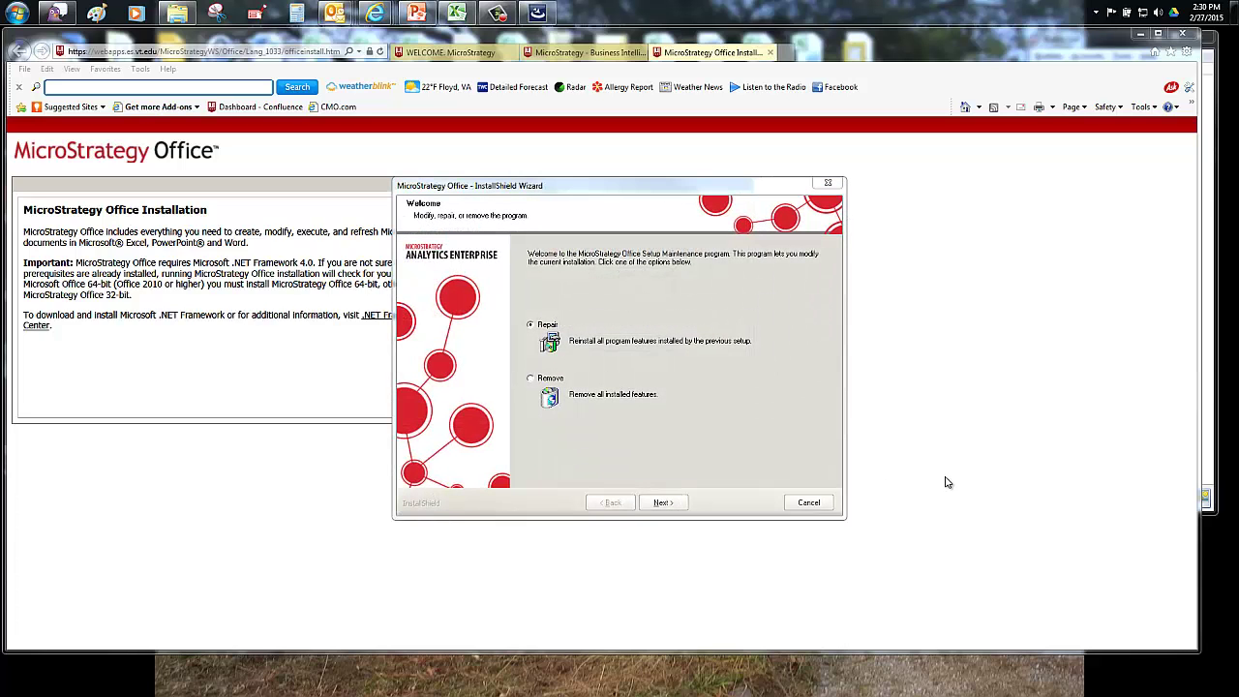
pyautogui.moveTo(634, 191); pyautogui.dragTo(662, 167)
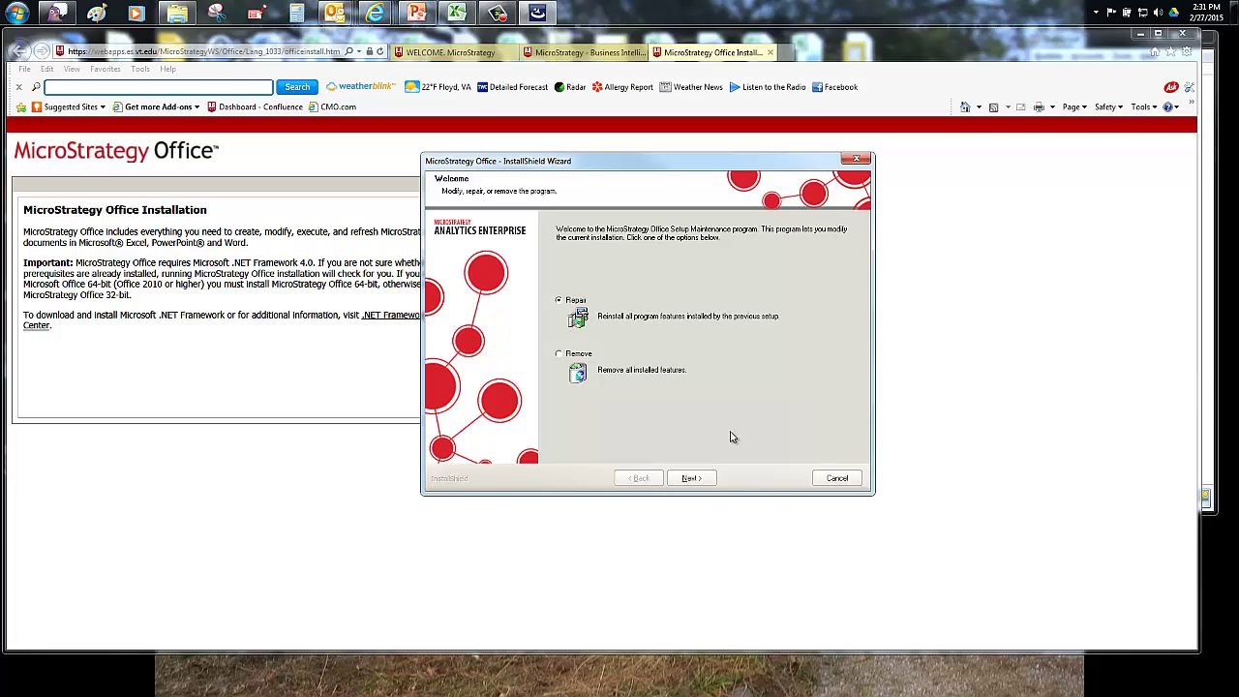
pyautogui.click(691, 478)
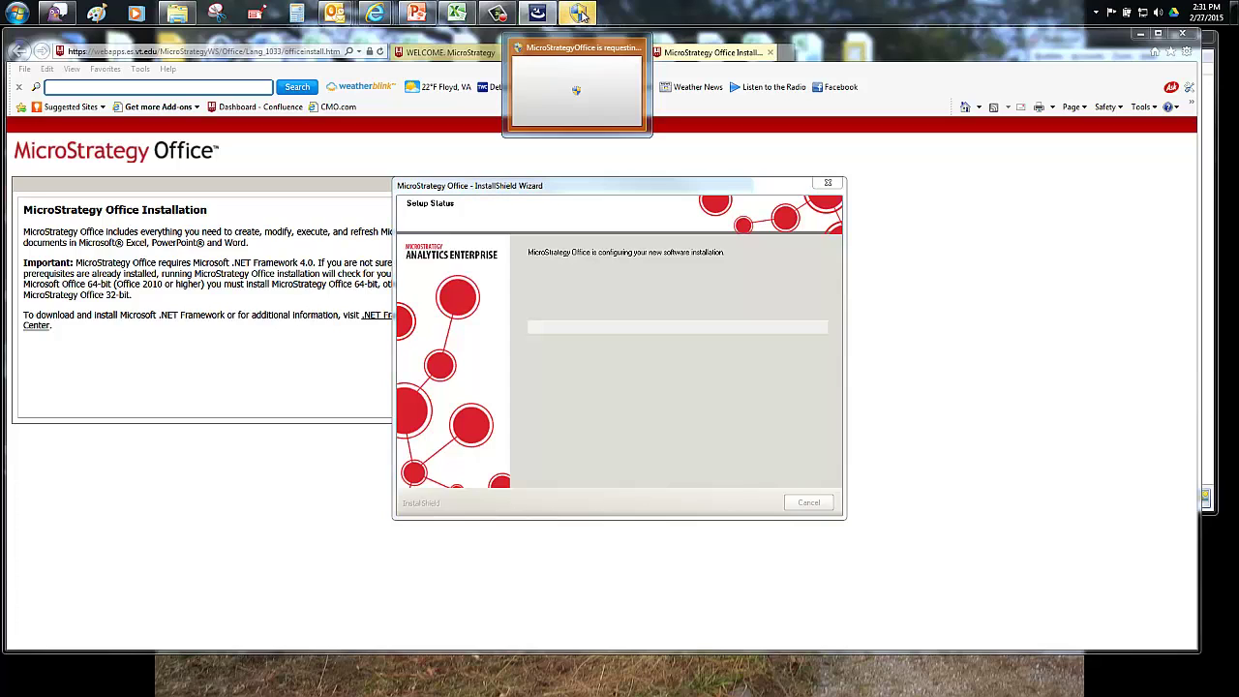
# Approve the installer's permission request so the MicroStrategy Office repair runs to completion
pyautogui.click(582, 13)
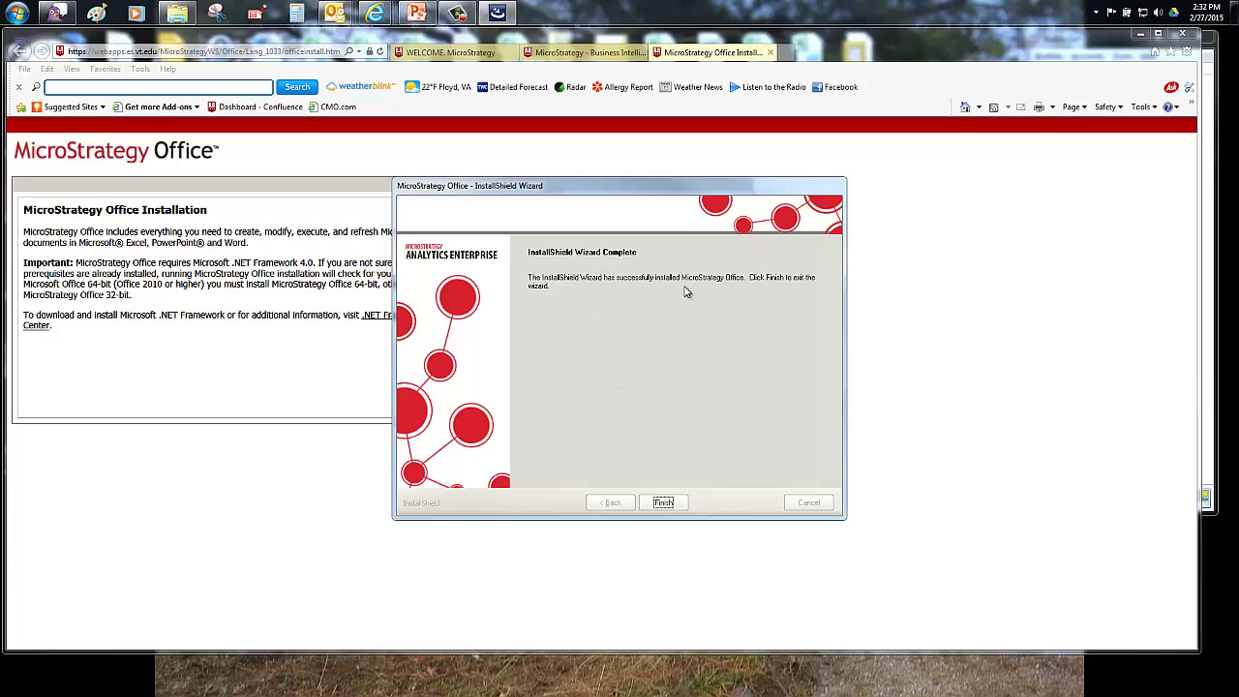
# Finish the InstallShield Wizard and close the MicroStrategy Office installation page
pyautogui.click(664, 503)
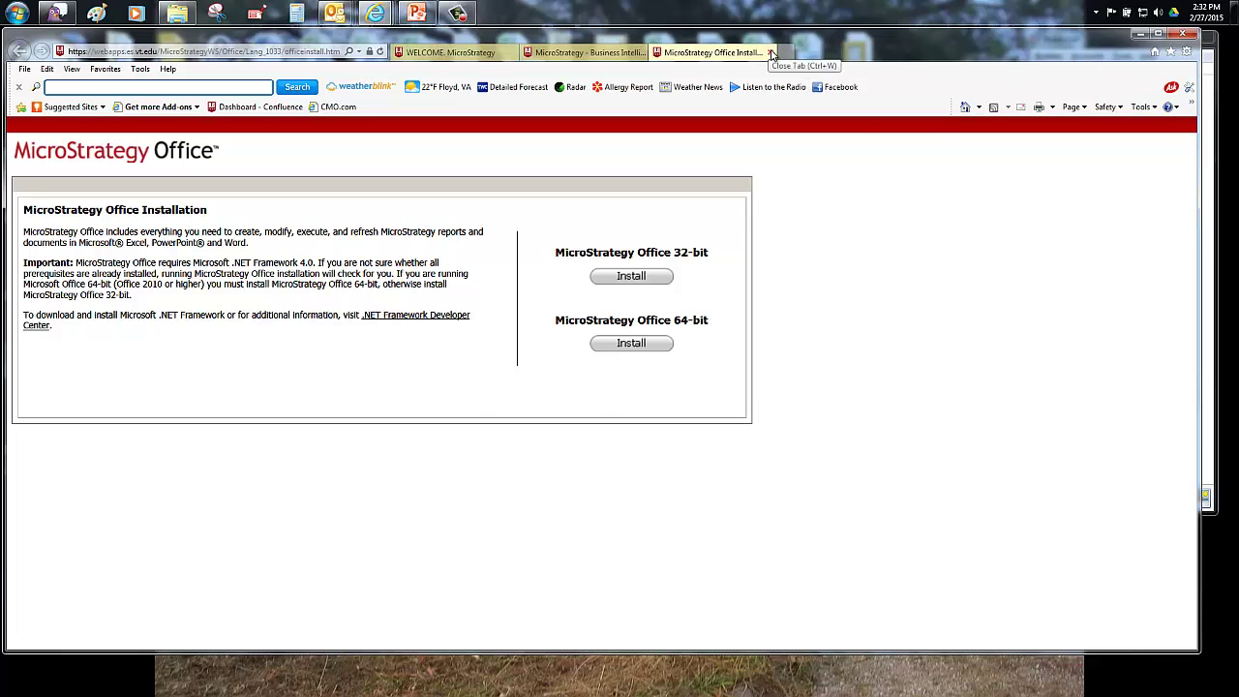
pyautogui.click(772, 54)
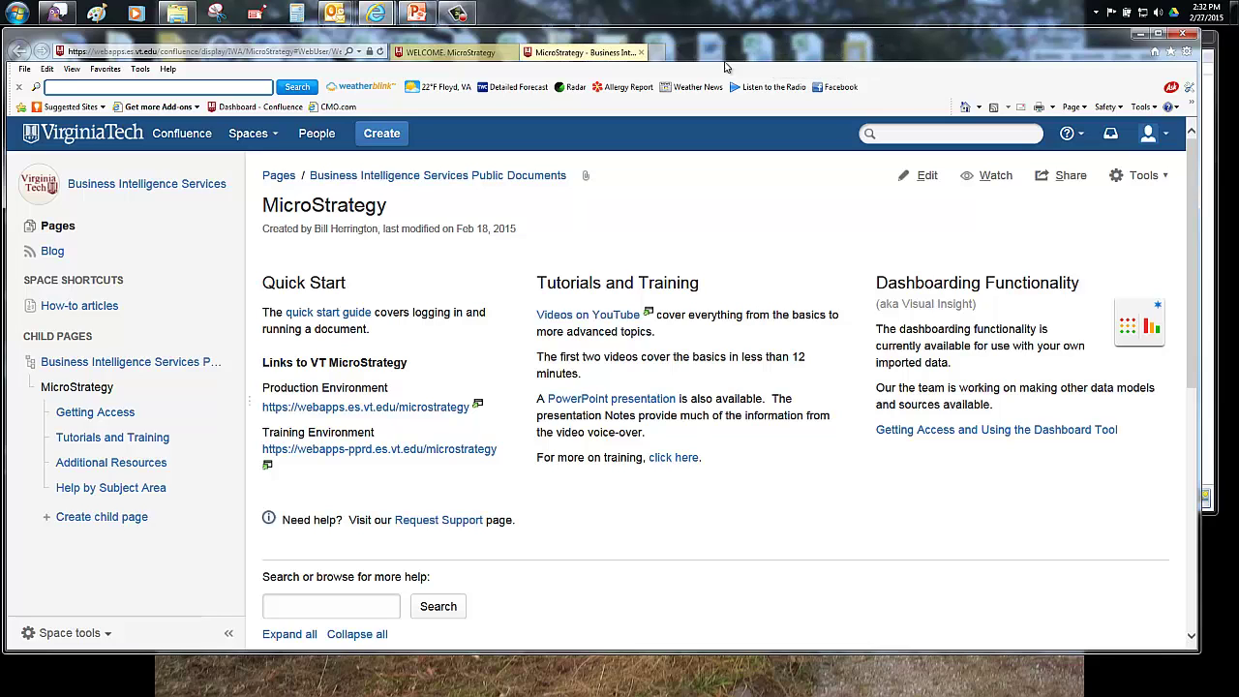
# Launch Microsoft Excel 2010 from the Start menu and show the MicroStrategy ribbon commands
pyautogui.click(18, 13)
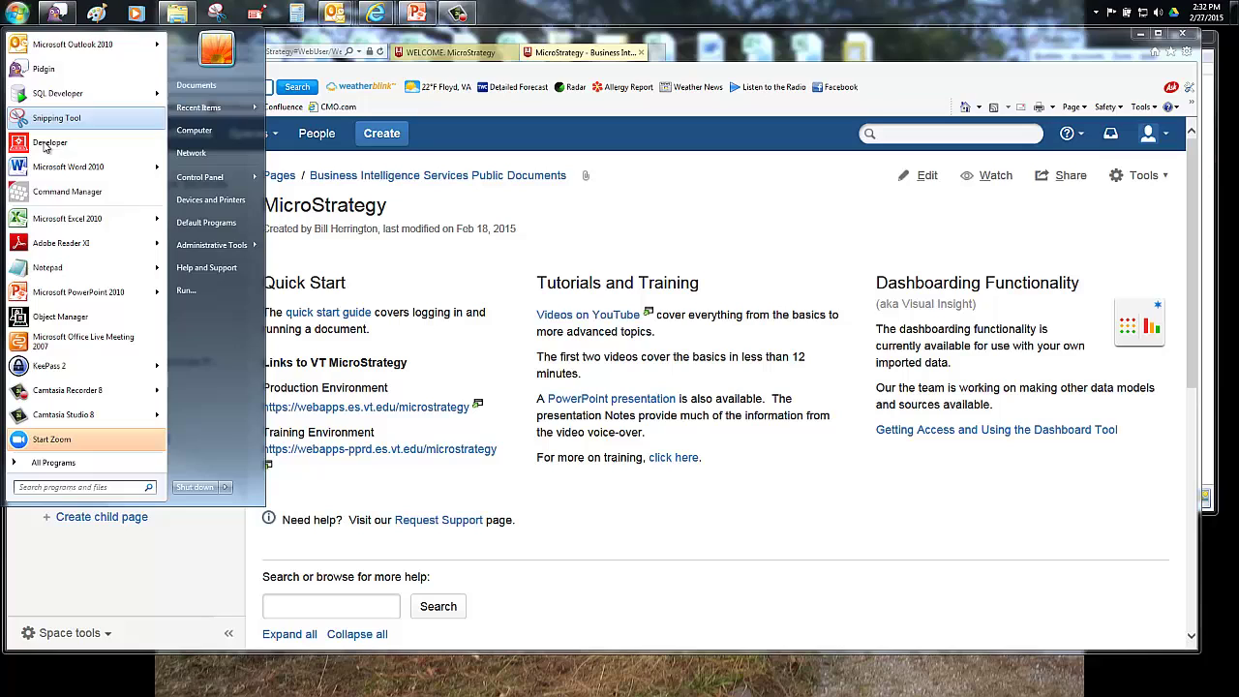
pyautogui.click(76, 224)
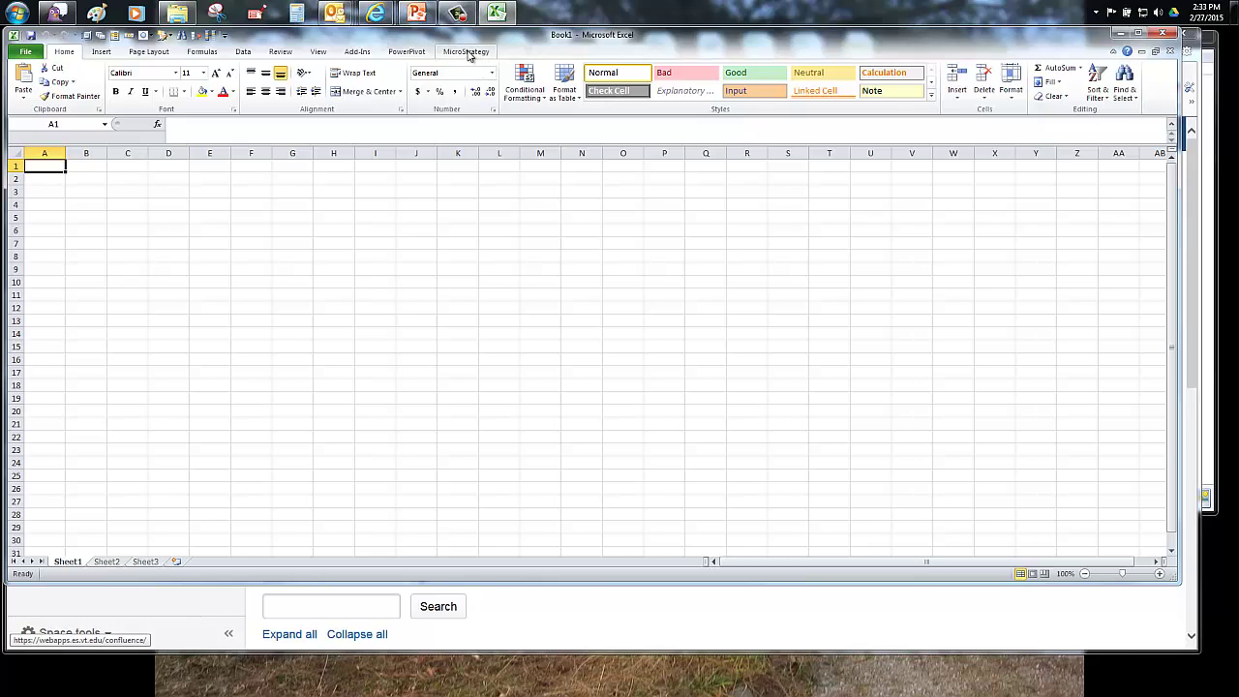
pyautogui.click(468, 53)
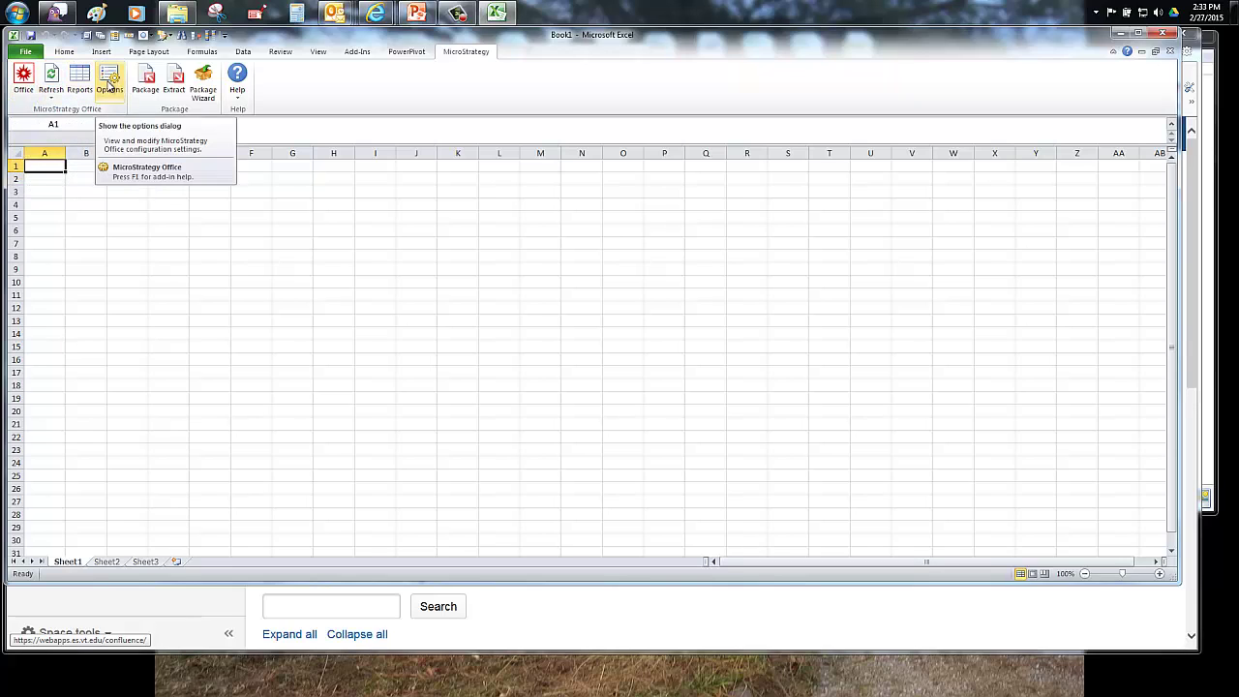
# Review MicroStrategy Office General and Server options (Web Services at webapps.es.vt.edu), then close them
pyautogui.click(108, 85)
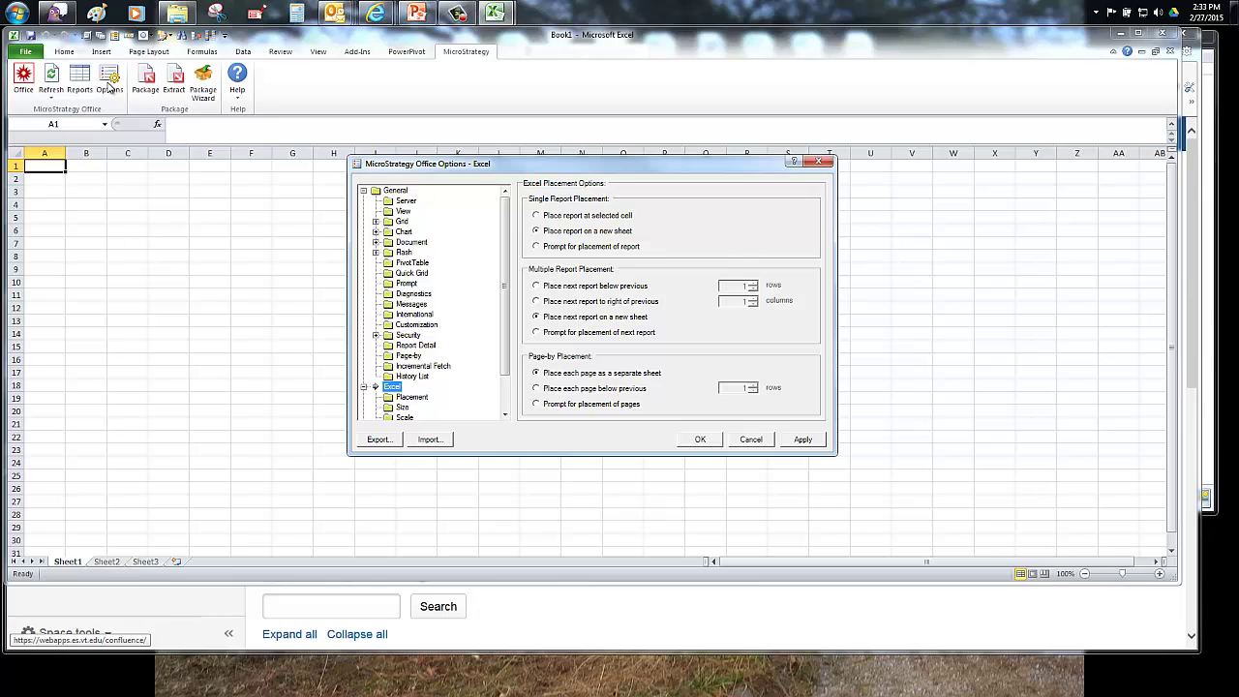
pyautogui.click(397, 191)
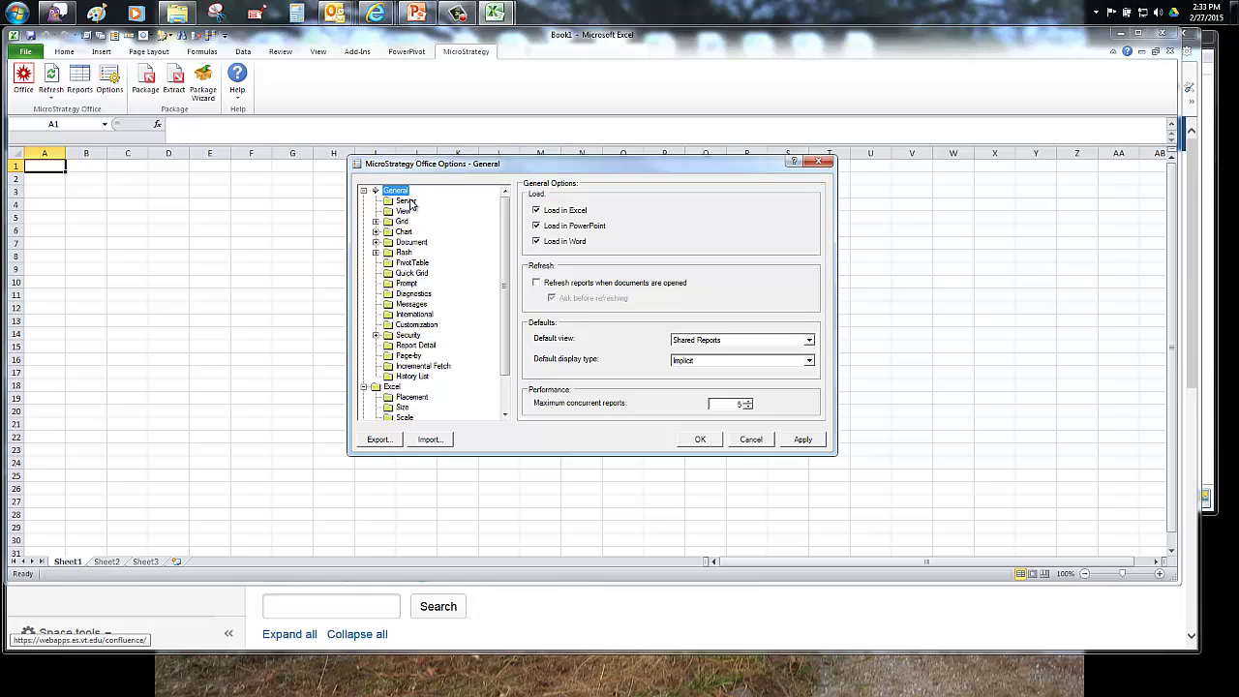
pyautogui.click(406, 200)
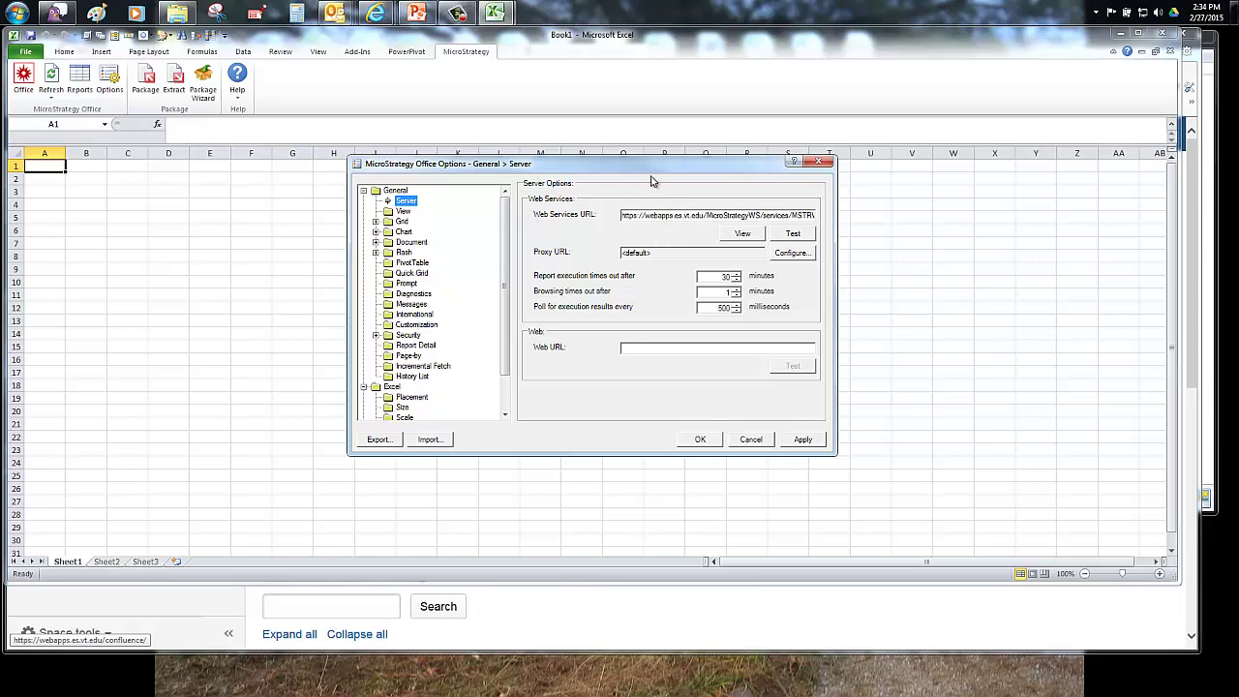
pyautogui.moveTo(667, 172); pyautogui.dragTo(610, 181)
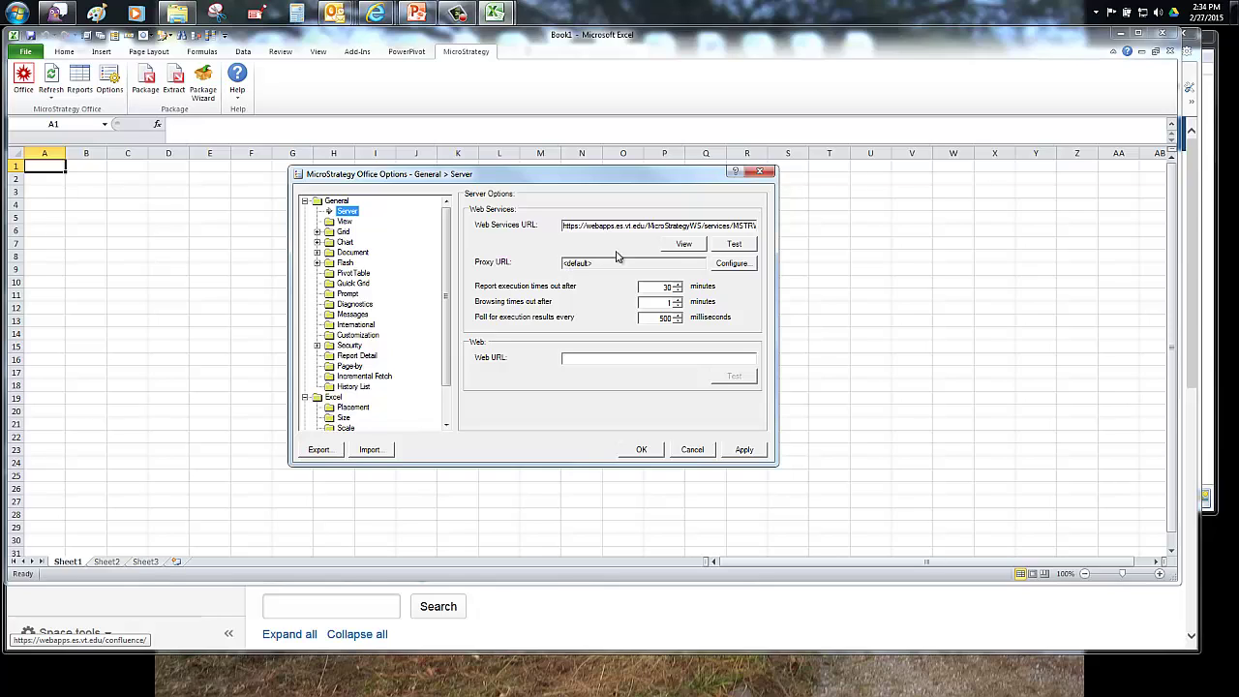
pyautogui.click(767, 174)
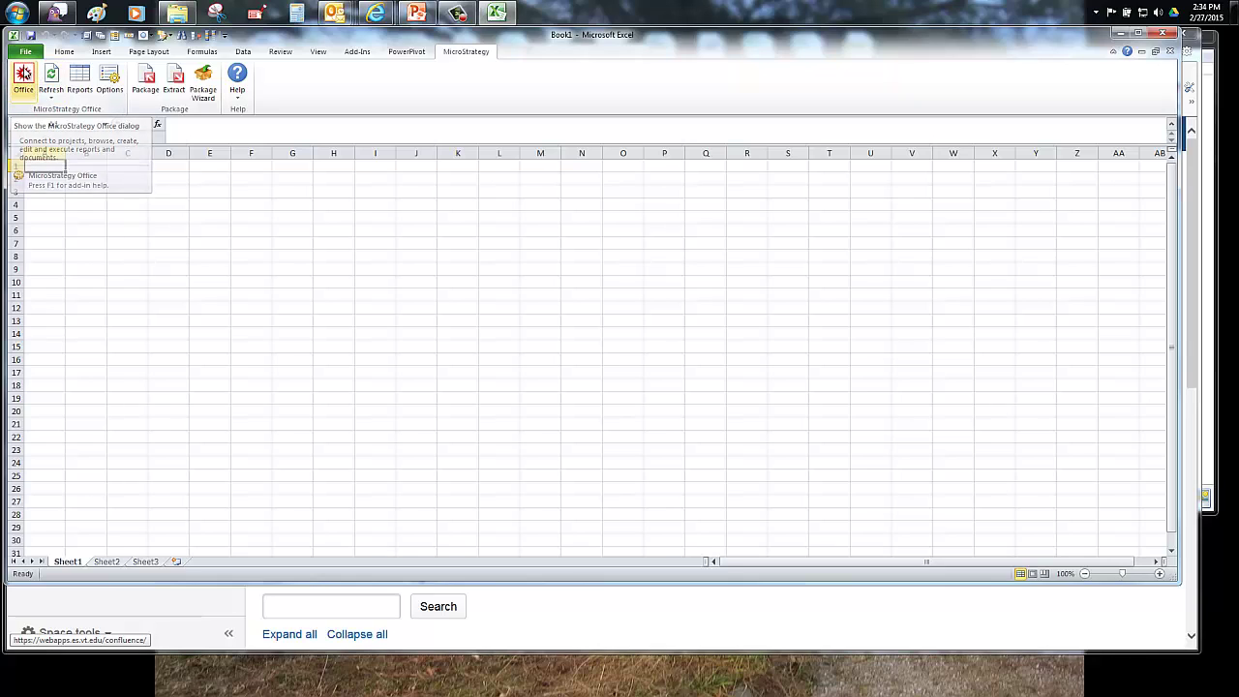
# Enter the LDAP account password in the Office connection dialog and connect to the Production project
pyautogui.click(24, 78)
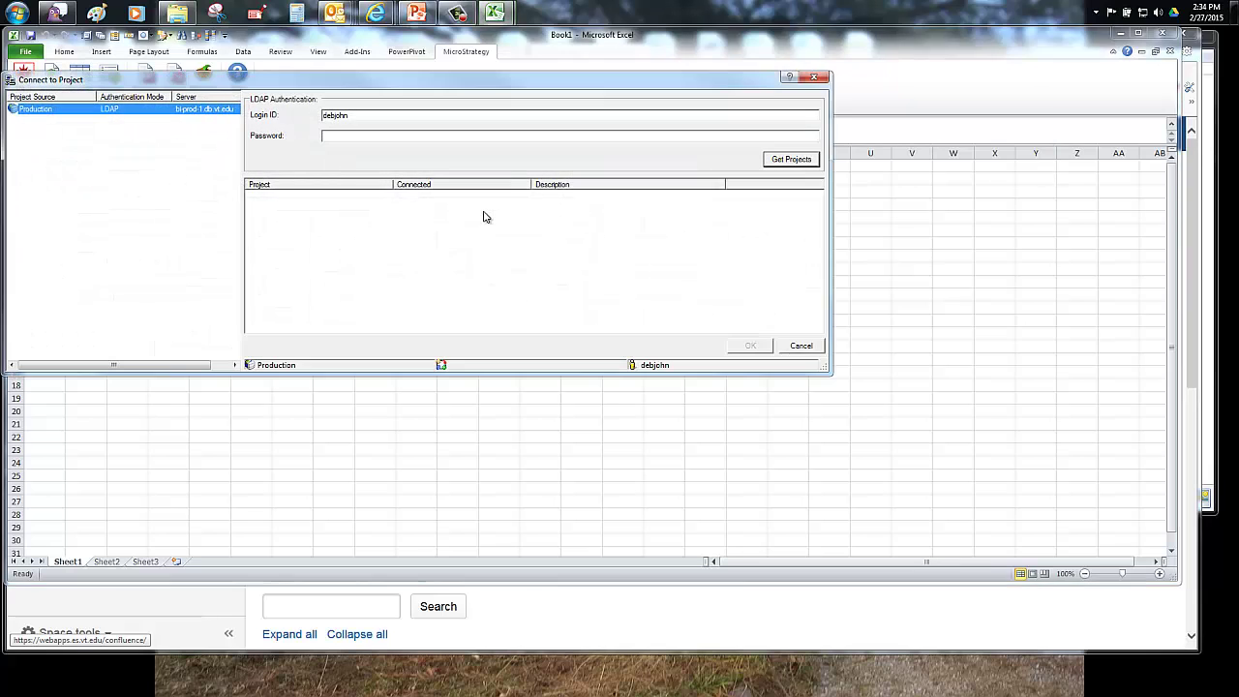
pyautogui.moveTo(327, 87); pyautogui.dragTo(416, 87)
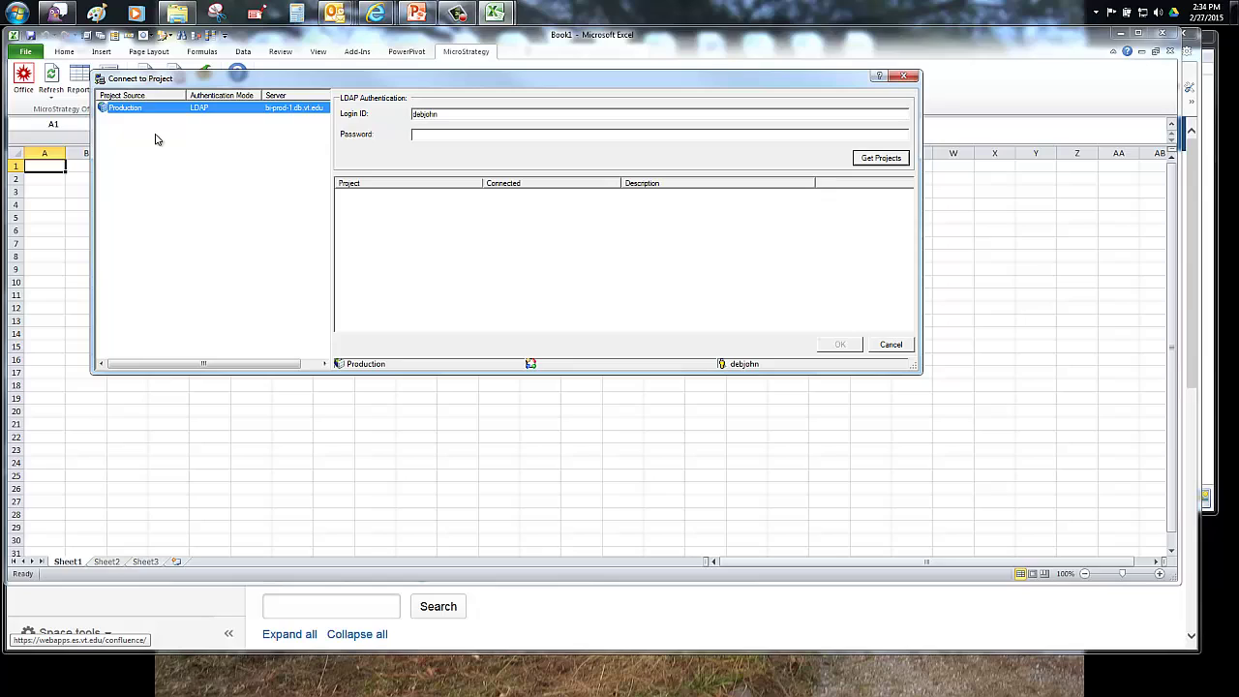
pyautogui.click(420, 134)
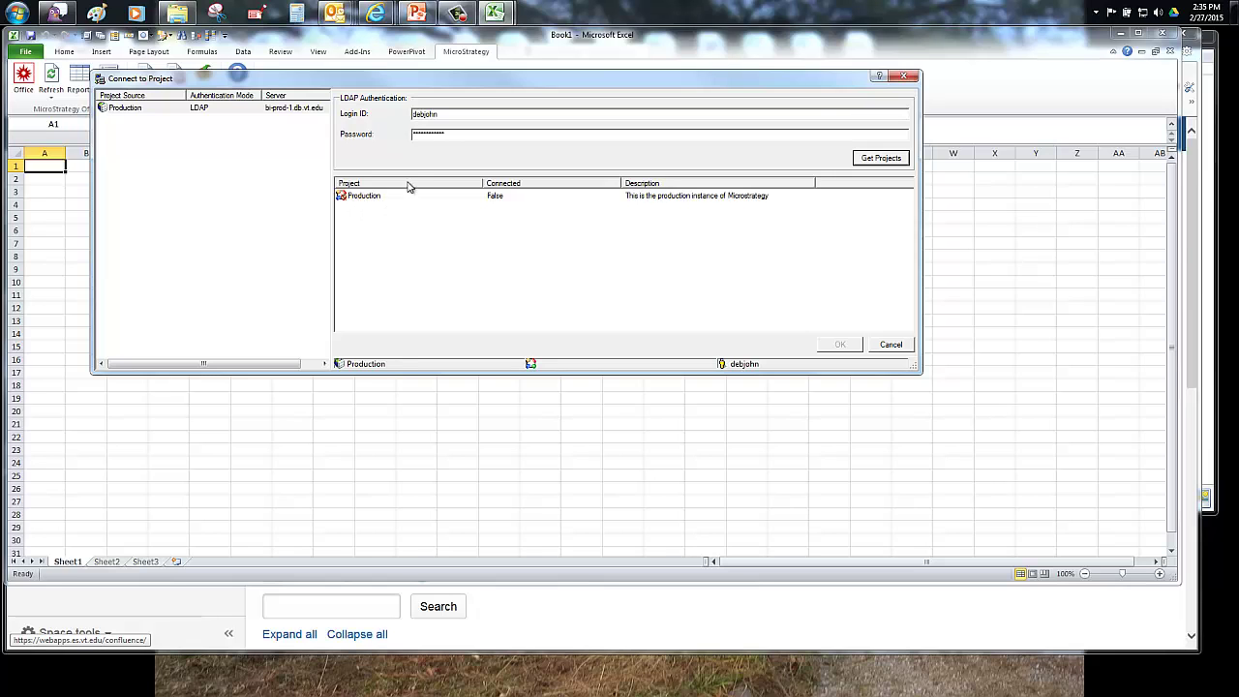
pyautogui.moveTo(502, 80); pyautogui.dragTo(554, 70)
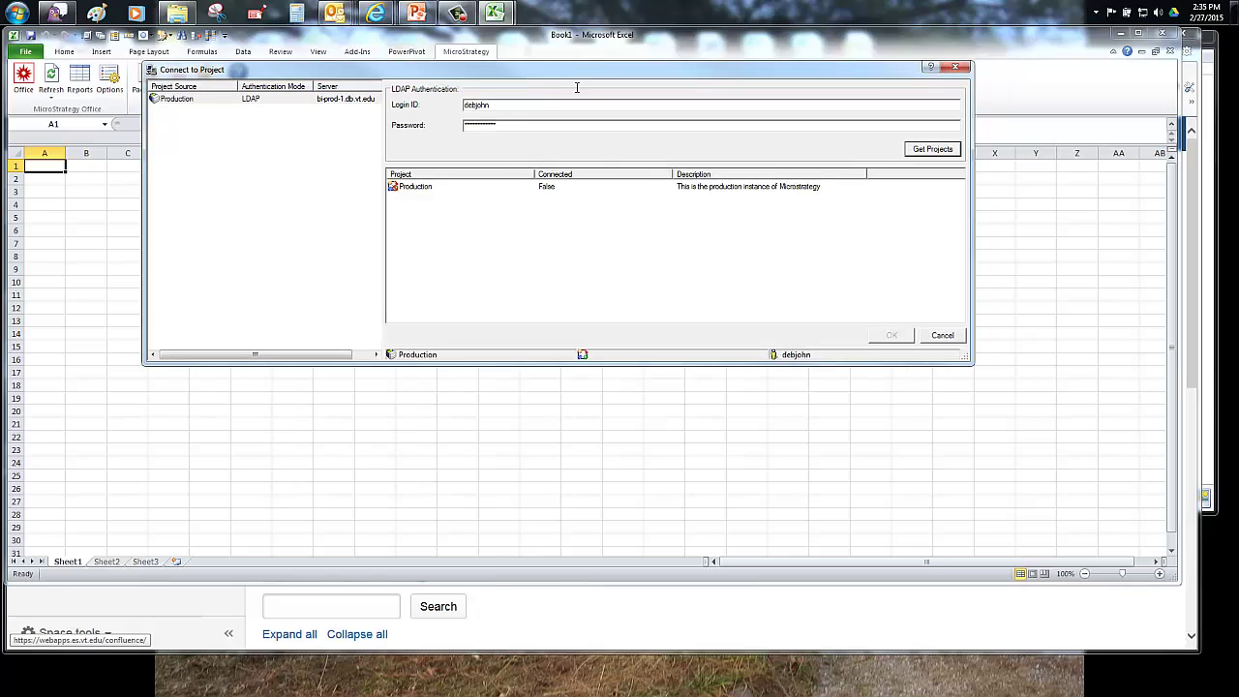
pyautogui.click(406, 189)
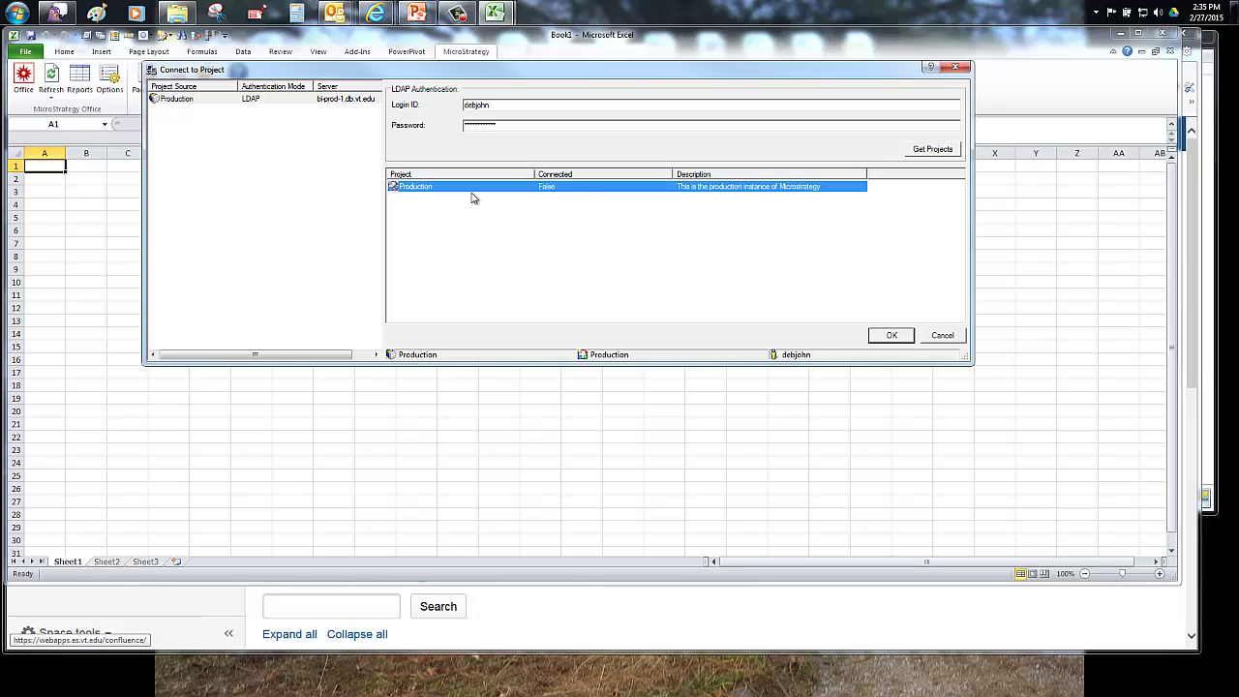
pyautogui.doubleClick(408, 187)
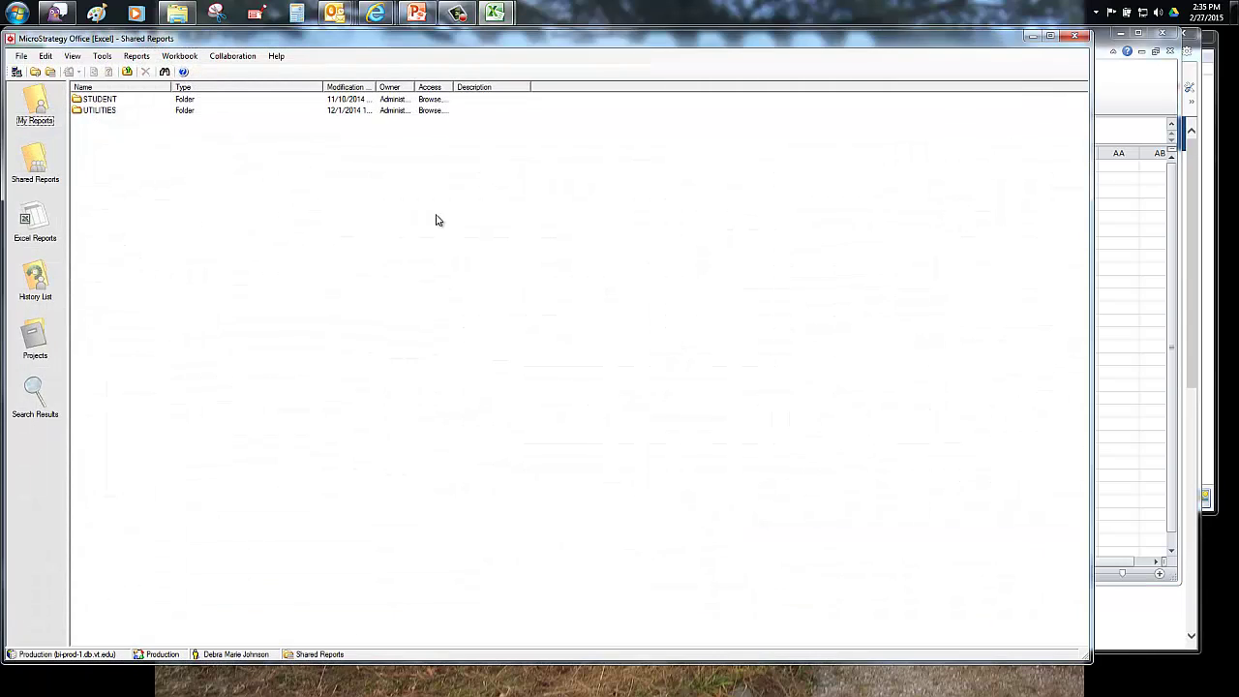
# Browse My Reports, the STUDENT shared folder and Excel Reports, ending on My Reports with SPOT-0001
pyautogui.moveTo(370, 48); pyautogui.dragTo(436, 45)
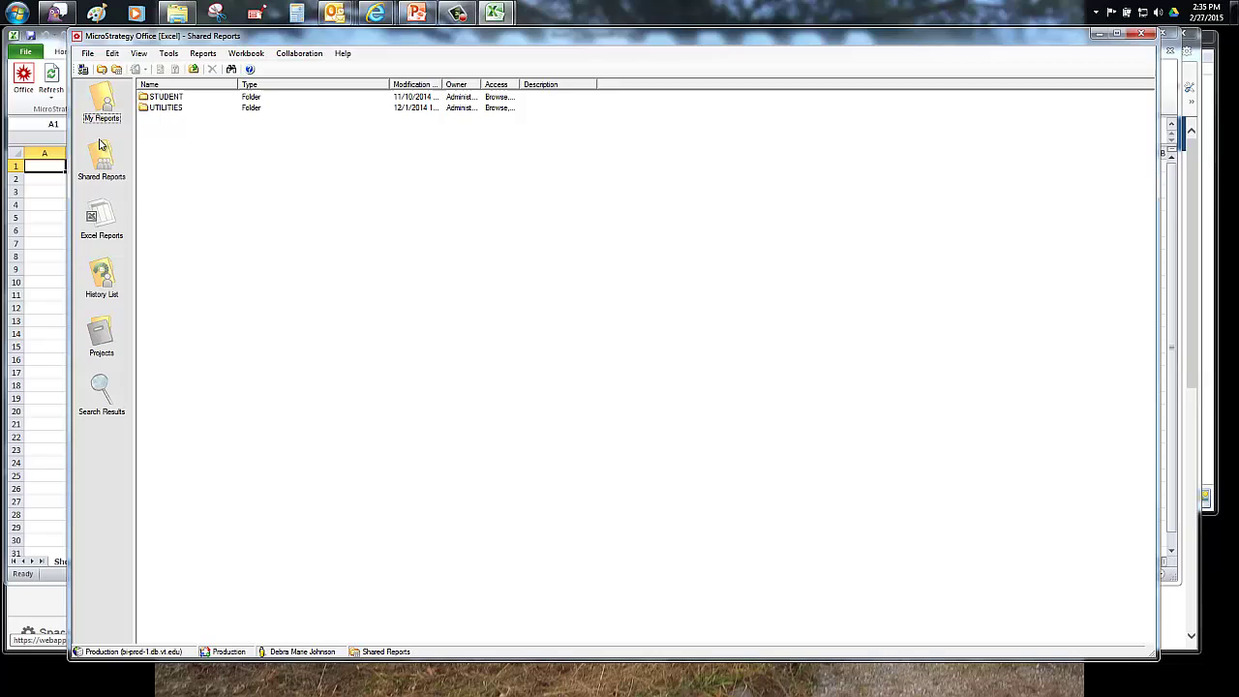
pyautogui.click(102, 103)
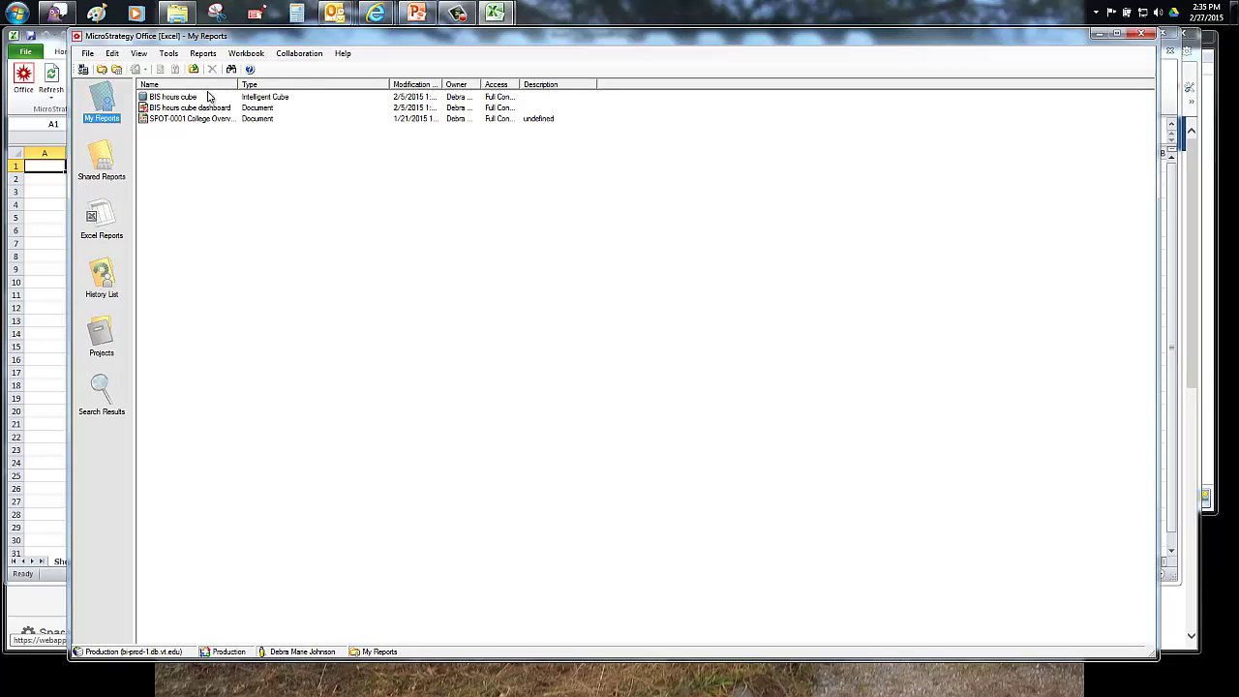
pyautogui.click(105, 172)
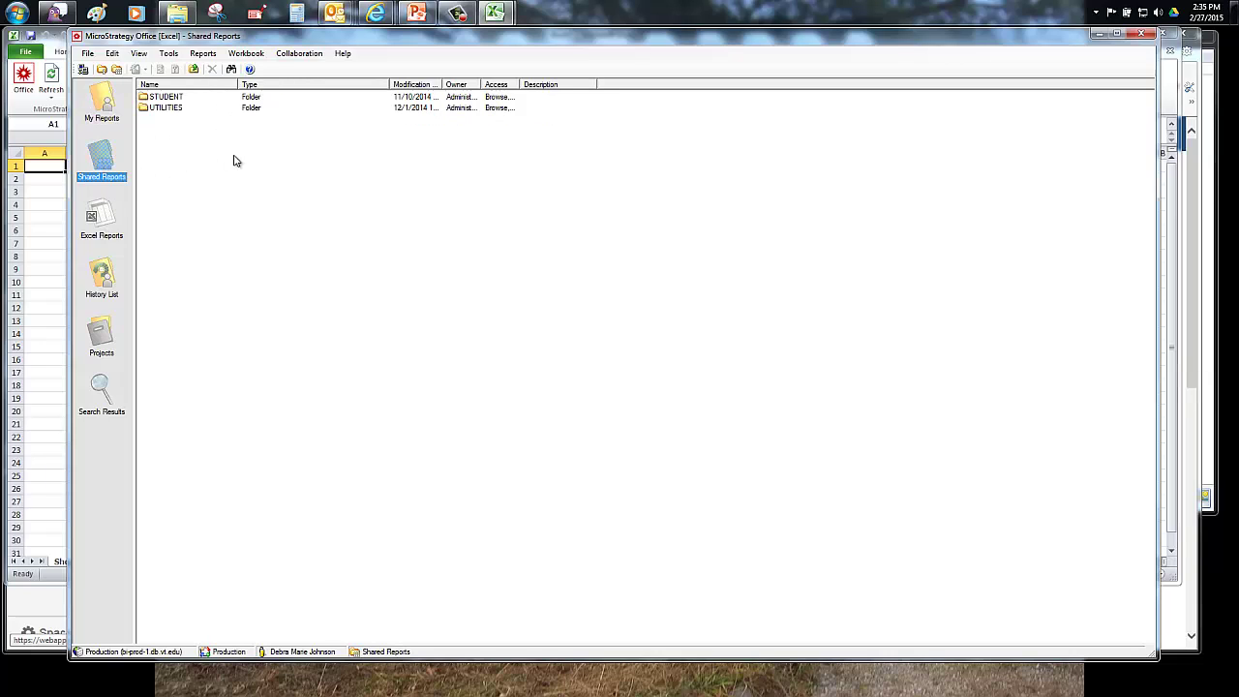
pyautogui.click(167, 98)
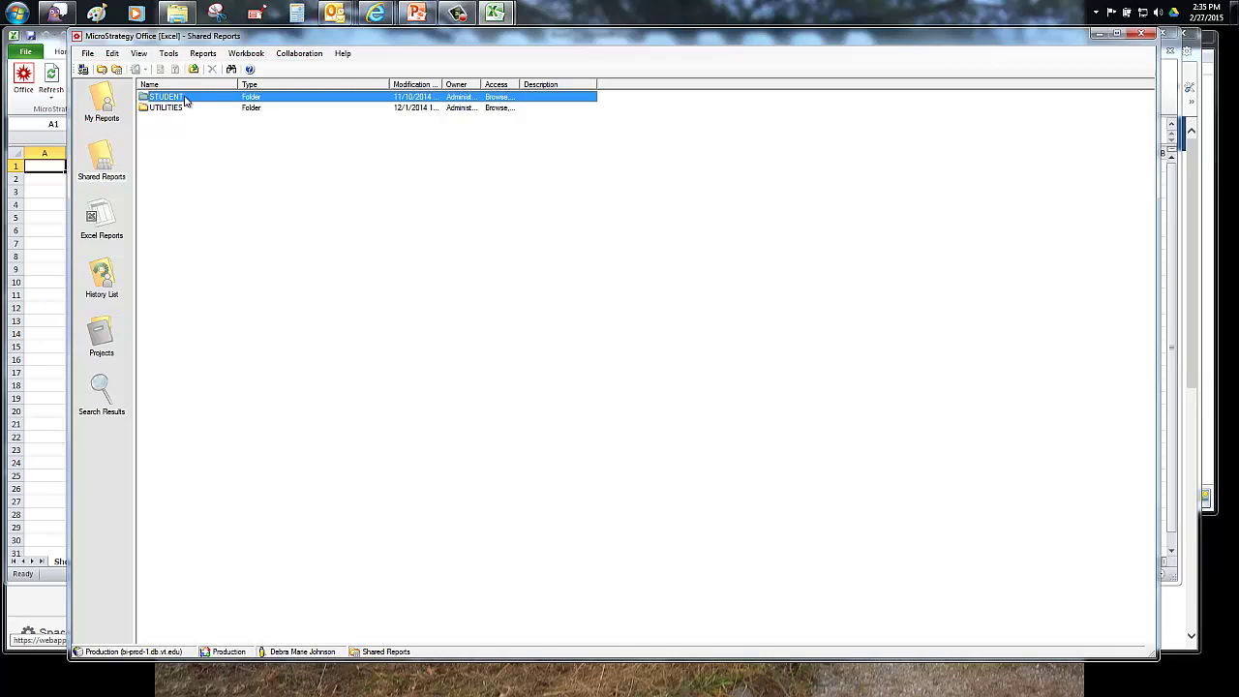
pyautogui.doubleClick(146, 99)
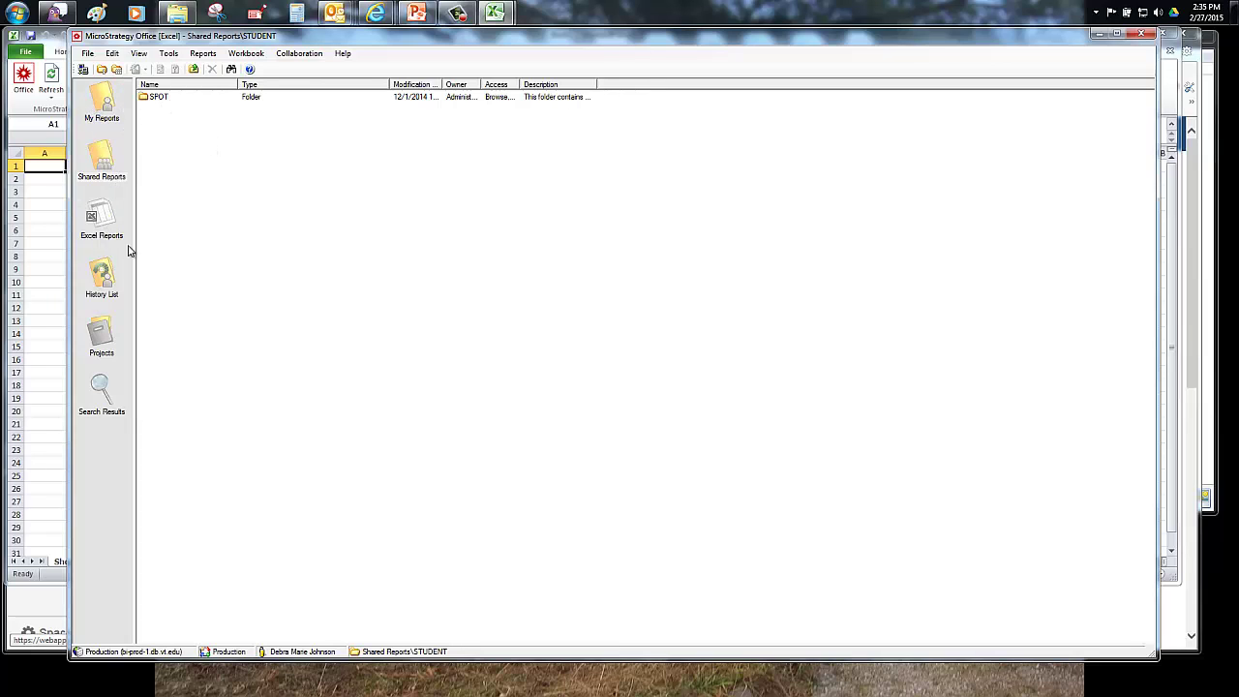
pyautogui.click(101, 214)
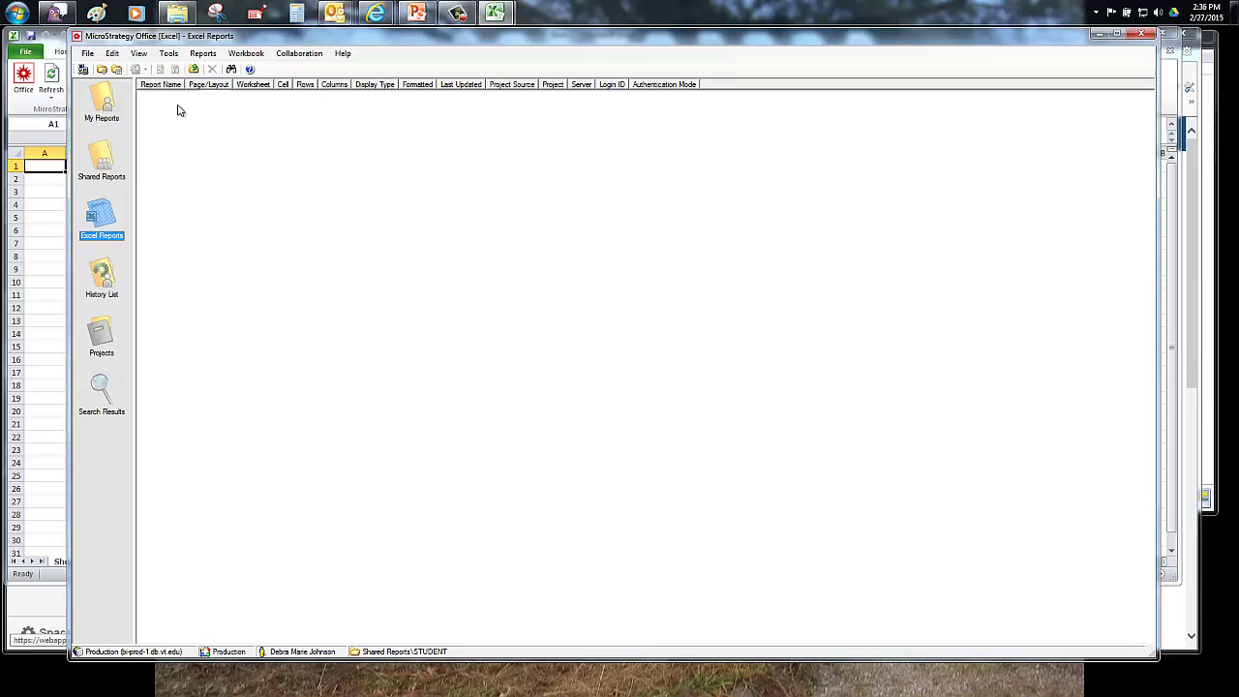
pyautogui.click(101, 104)
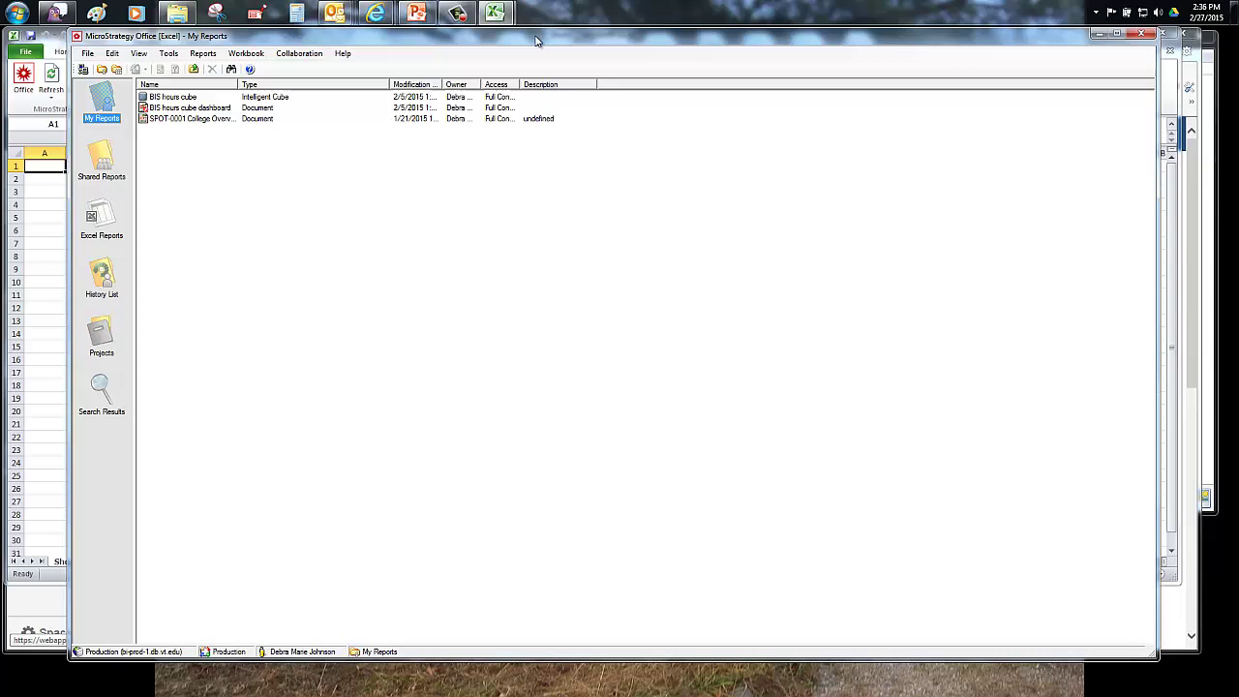
pyautogui.moveTo(530, 40)
pyautogui.mouseDown()
pyautogui.moveTo(544, 43)
pyautogui.moveTo(520, 40)
pyautogui.mouseUp()
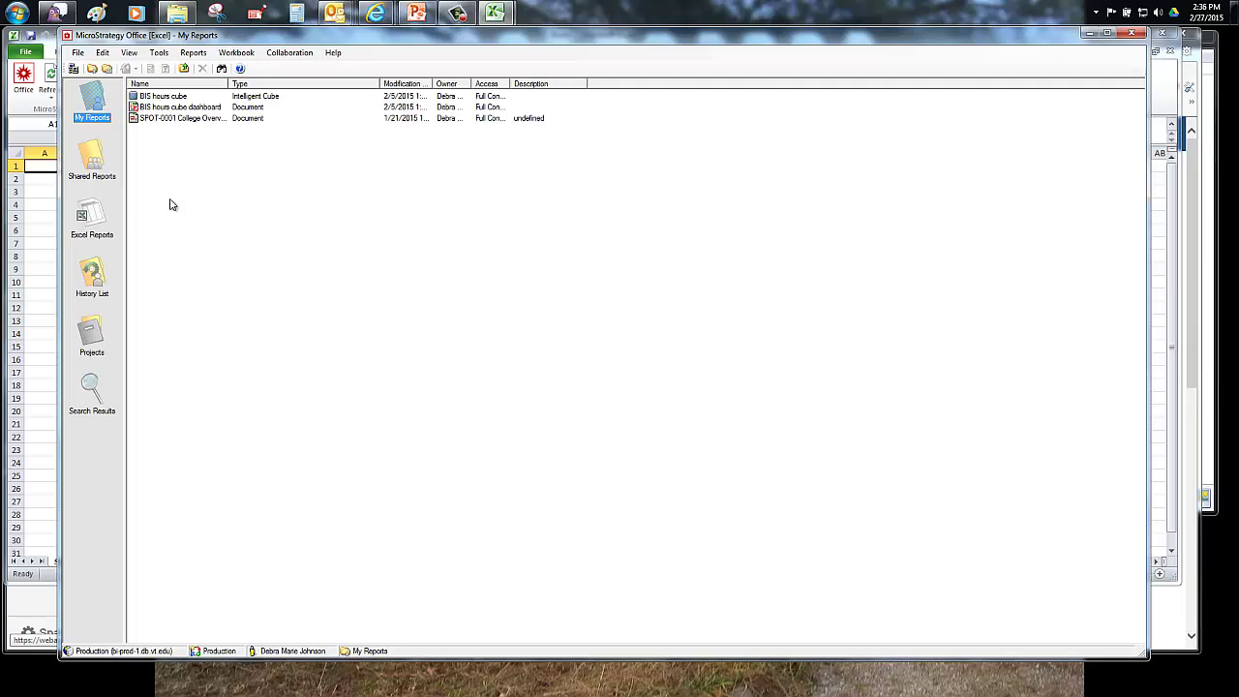
pyautogui.doubleClick(167, 118)
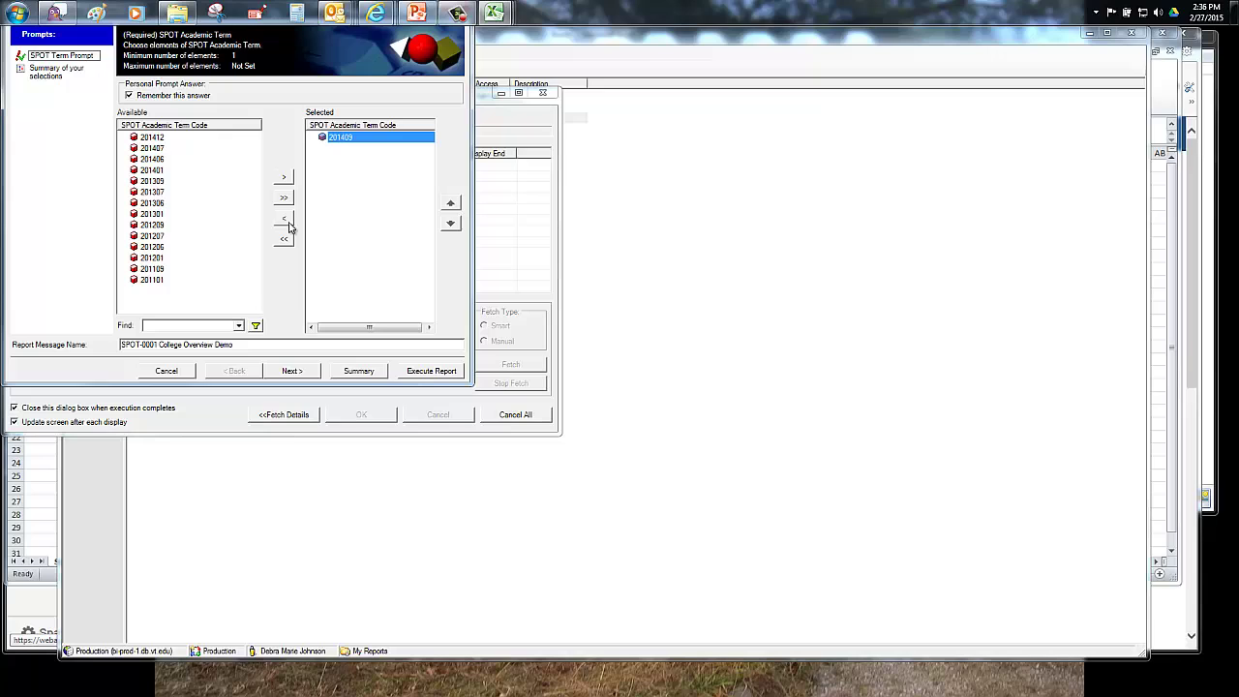
pyautogui.click(292, 371)
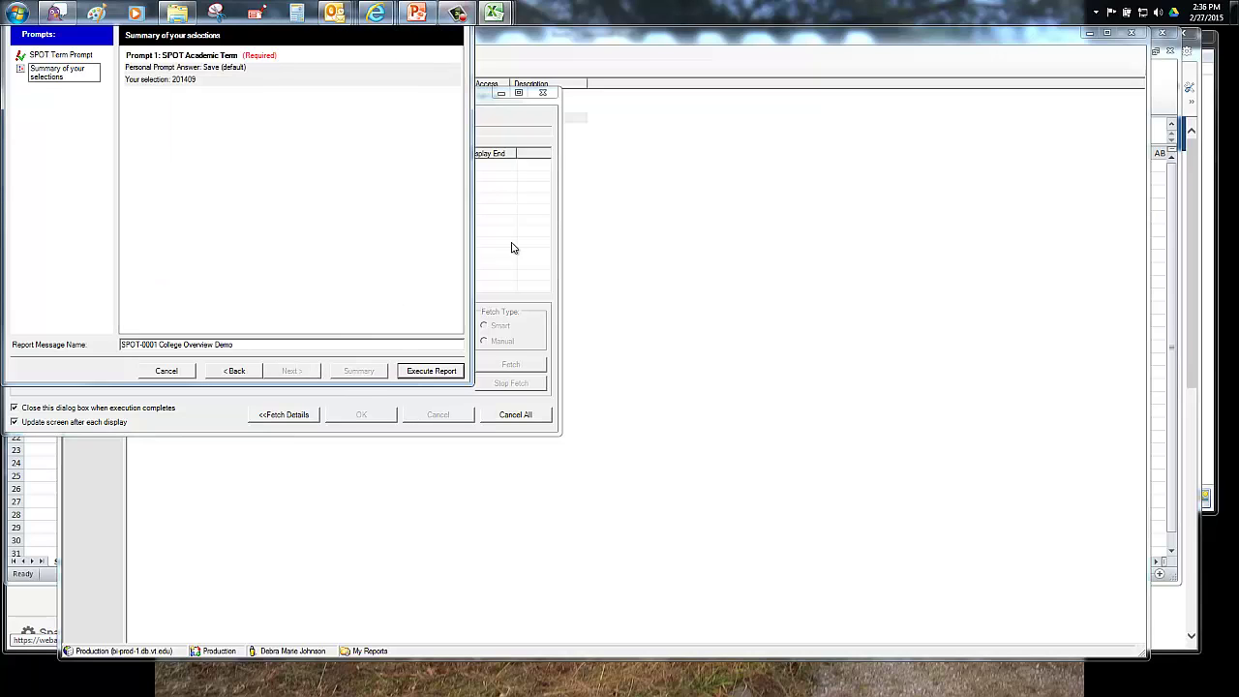
pyautogui.click(428, 374)
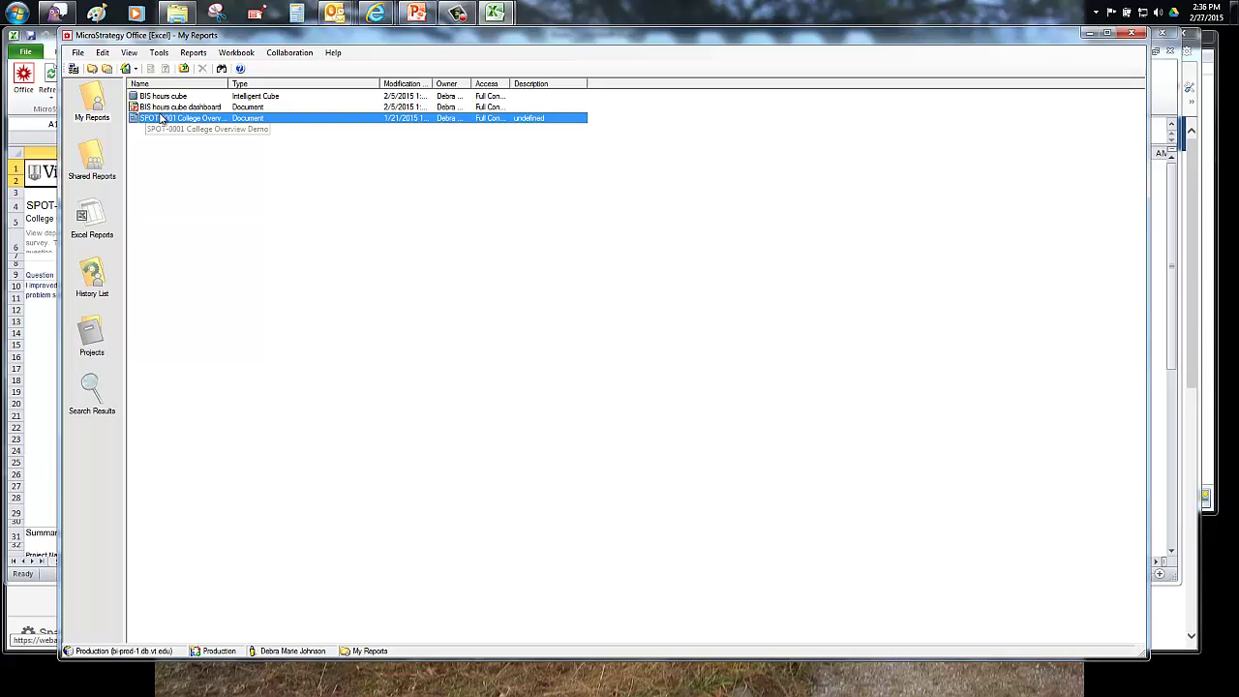
# Show the Excel Reports list and move the MicroStrategy Office window aside to reveal the workbook
pyautogui.click(81, 234)
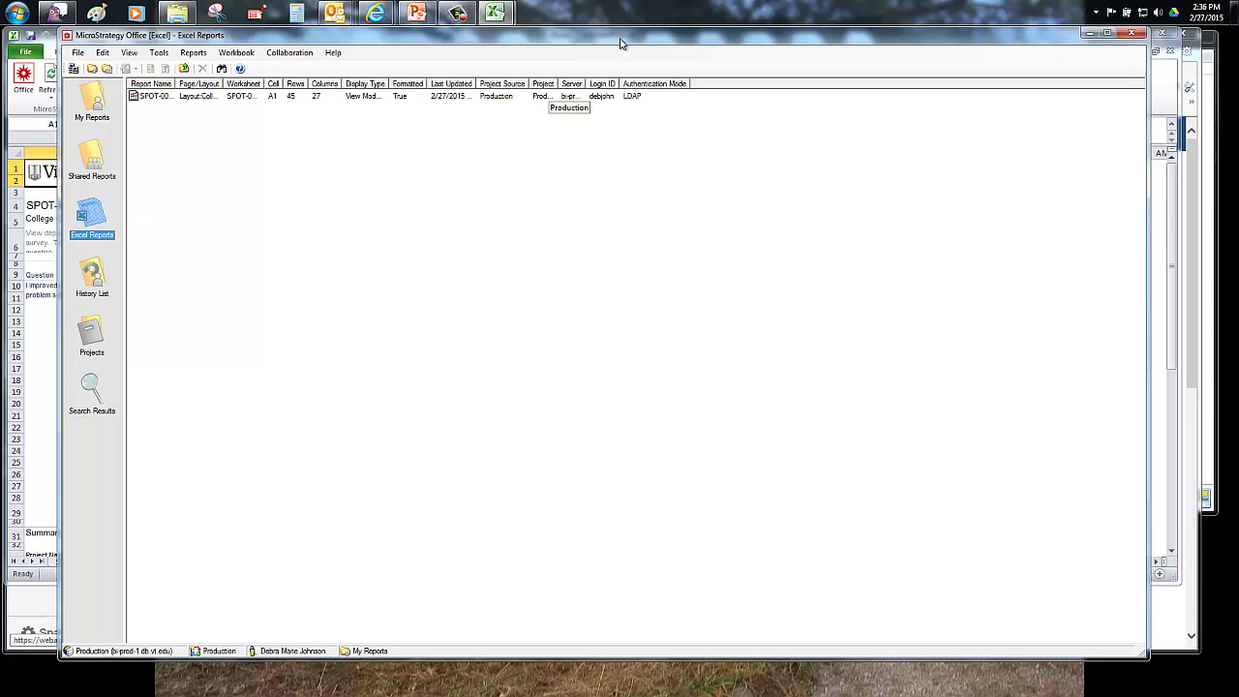
pyautogui.moveTo(620, 42); pyautogui.dragTo(294, 99)
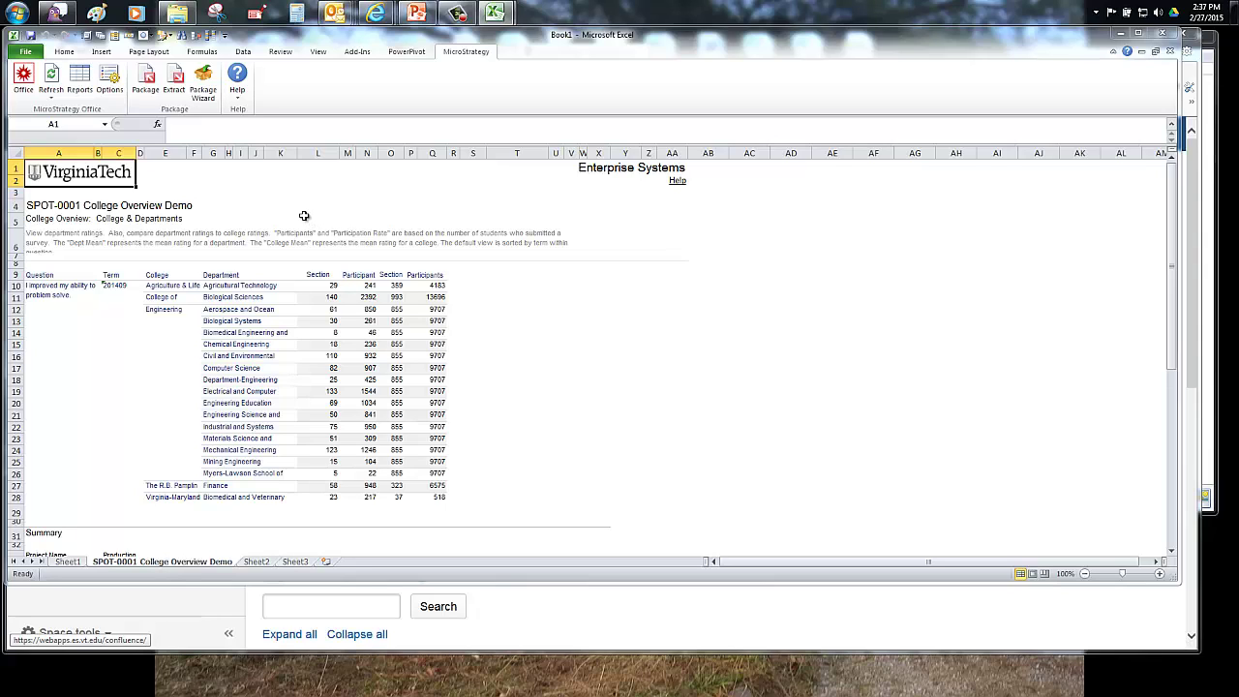
# Open the MicroStrategy Office User Guide from the MicroStrategy Help menu in Excel
pyautogui.click(238, 97)
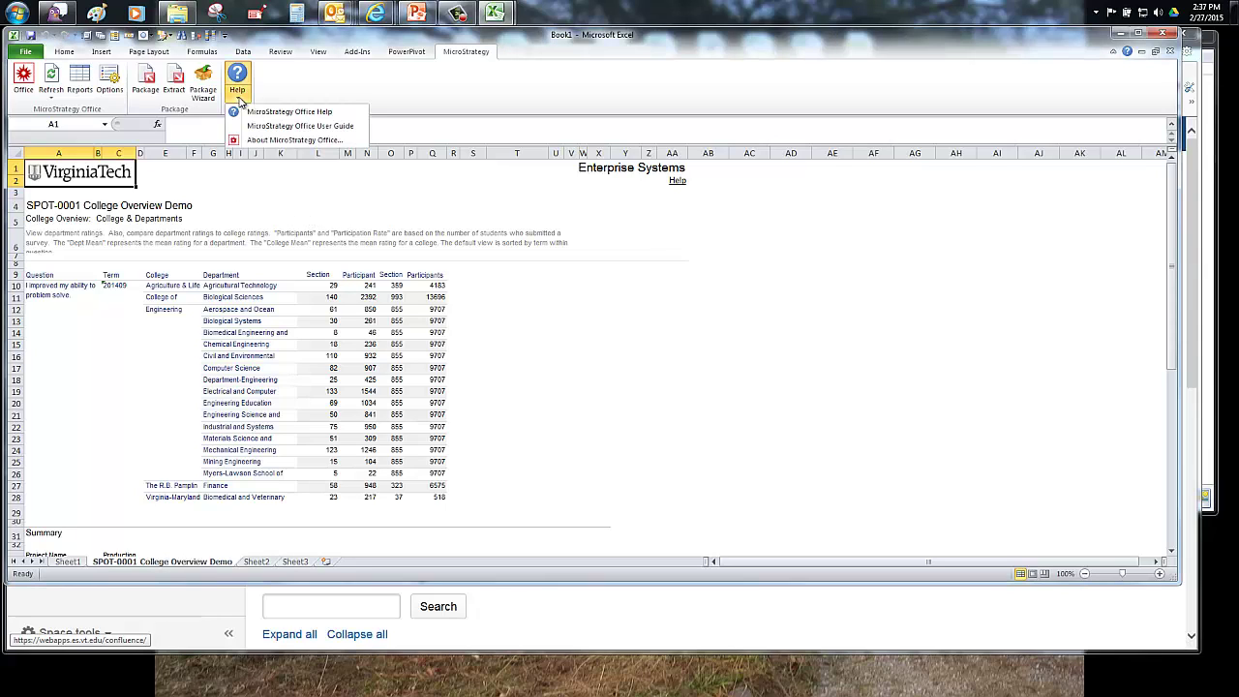
pyautogui.click(295, 127)
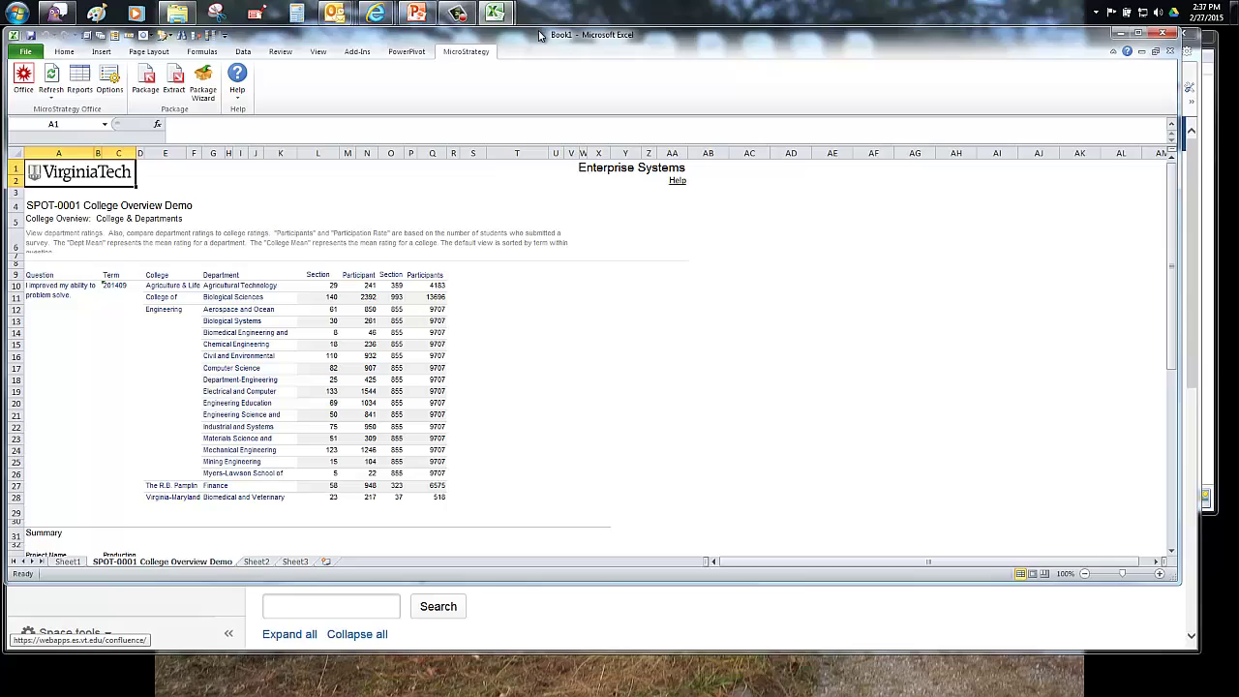
pyautogui.moveTo(531, 48); pyautogui.dragTo(565, 93)
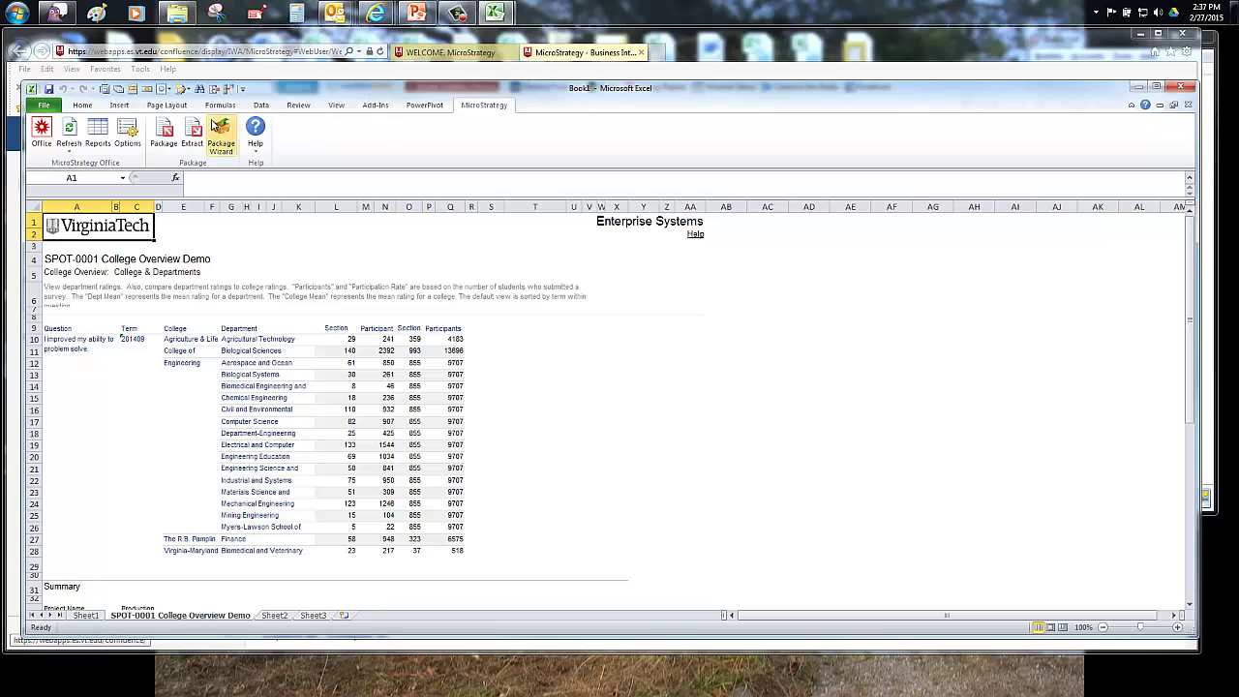
pyautogui.click(256, 130)
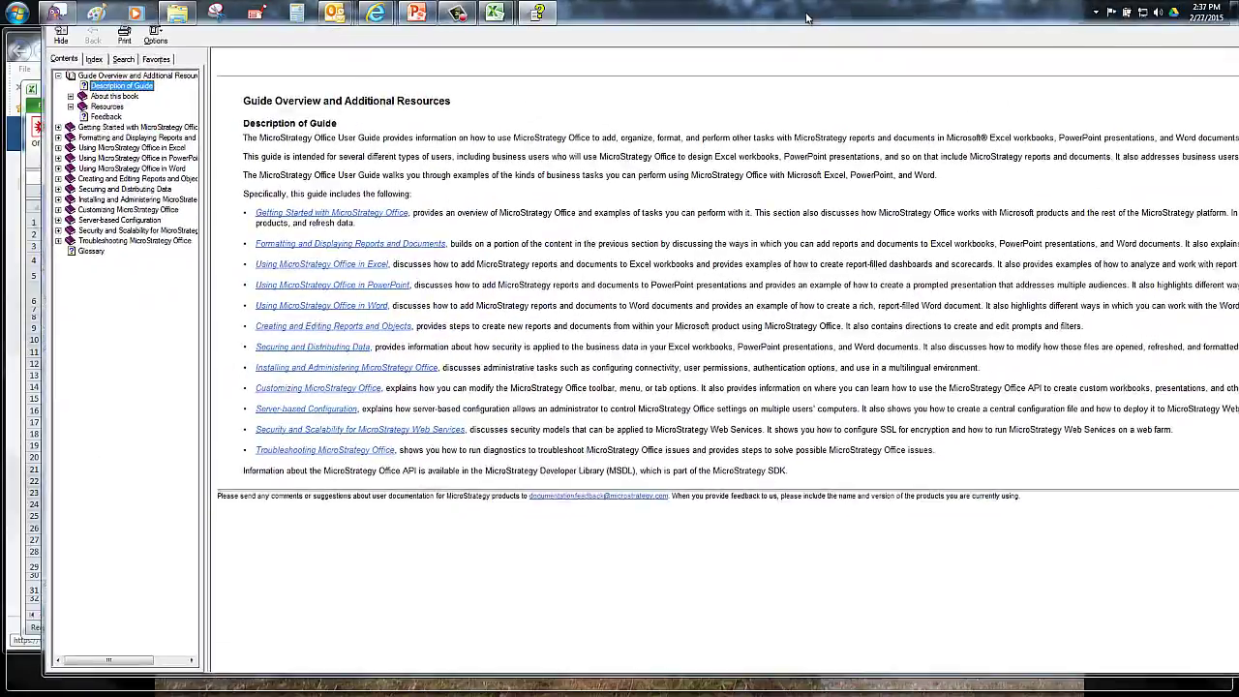
# Browse the Getting Started, Formatting, and Using MicroStrategy Office in Excel, PowerPoint and Word chapters
pyautogui.moveTo(782, 17); pyautogui.dragTo(45, 4)
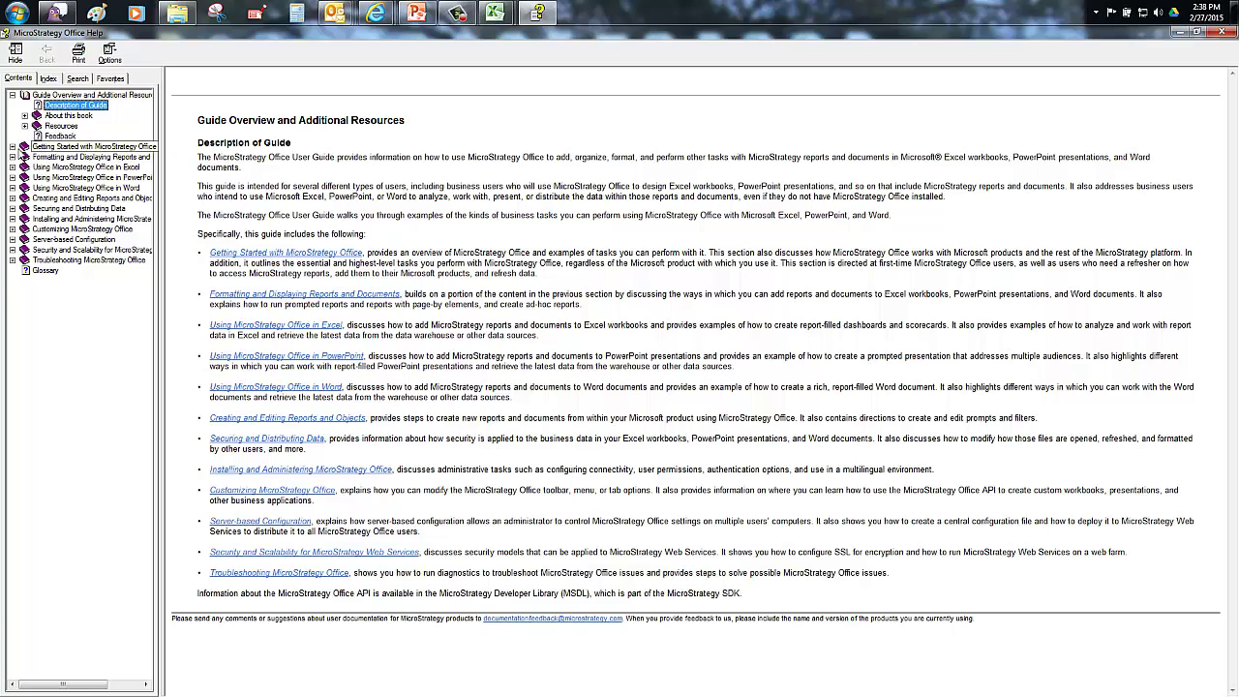
pyautogui.click(23, 149)
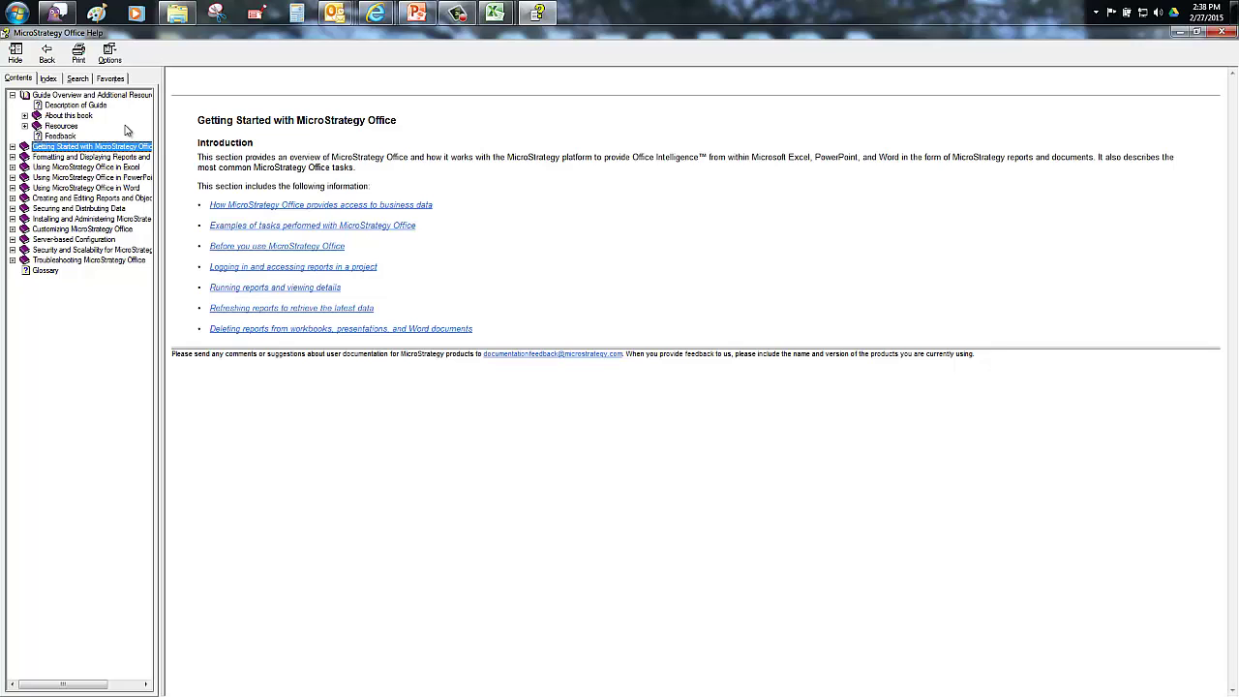
pyautogui.click(87, 158)
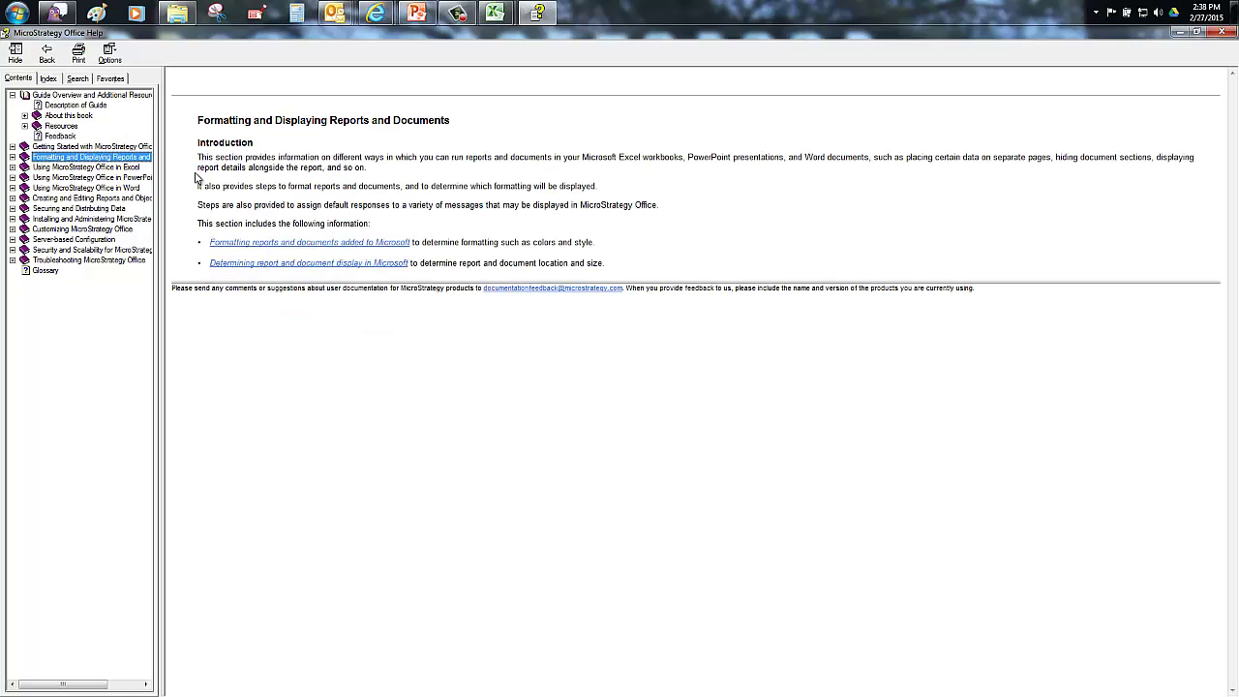
pyautogui.click(92, 168)
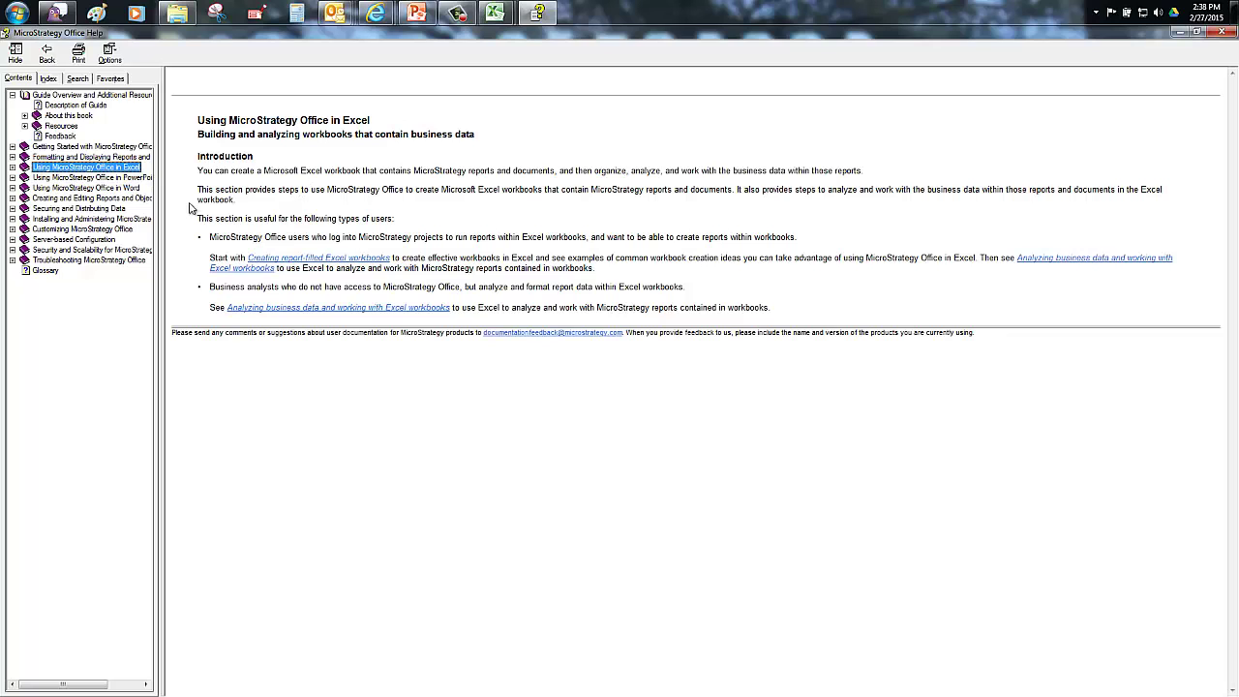
pyautogui.click(92, 178)
pyautogui.click(114, 188)
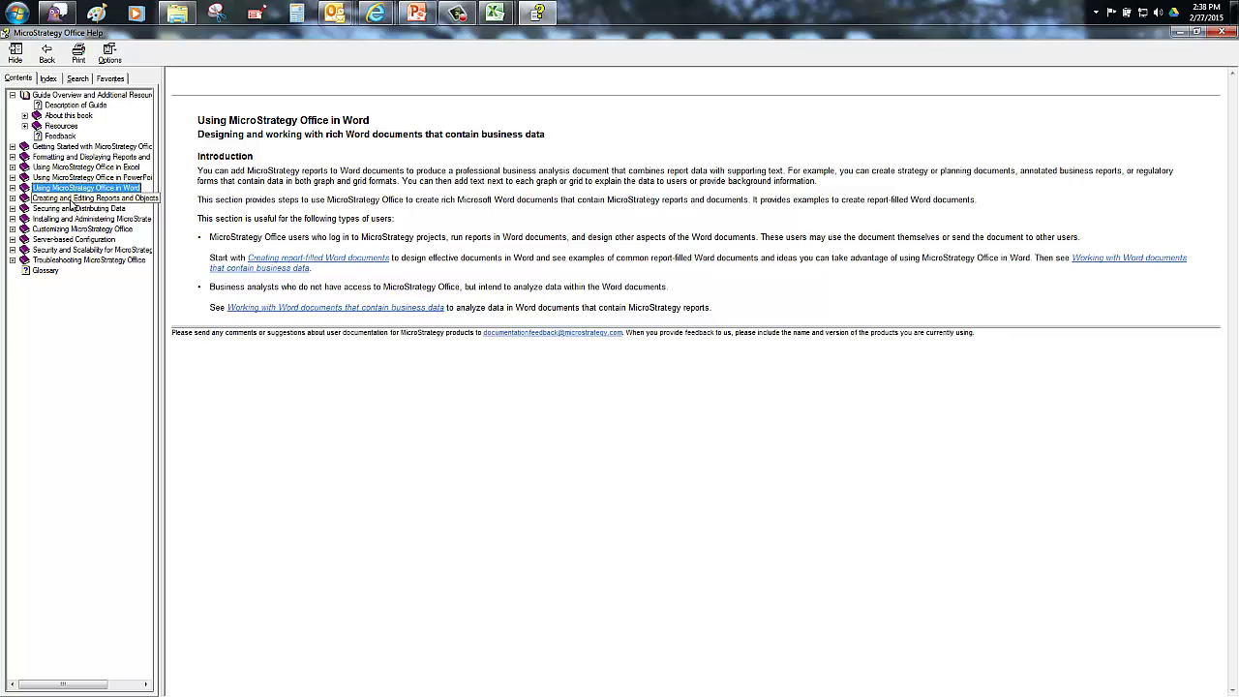
# View the Creating and Editing Reports and Objects chapter, then bring up the training presentation
pyautogui.click(71, 199)
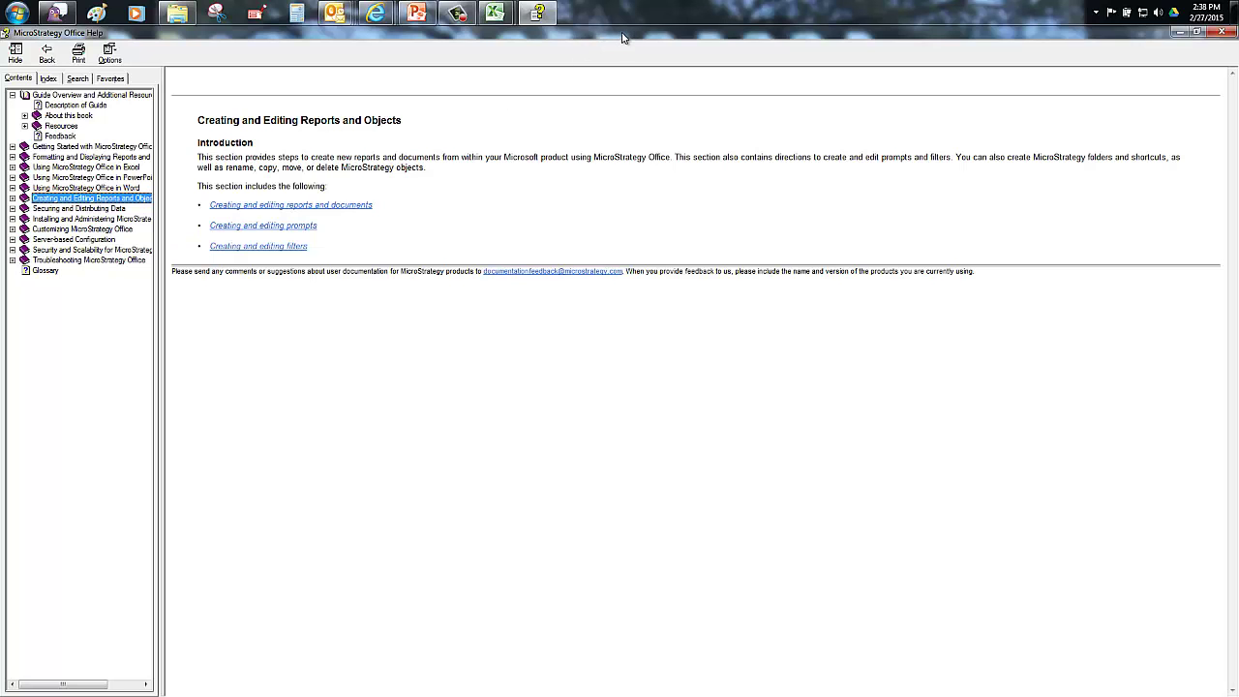
pyautogui.moveTo(623, 38)
pyautogui.mouseDown()
pyautogui.moveTo(642, 51)
pyautogui.moveTo(627, 44)
pyautogui.mouseUp()
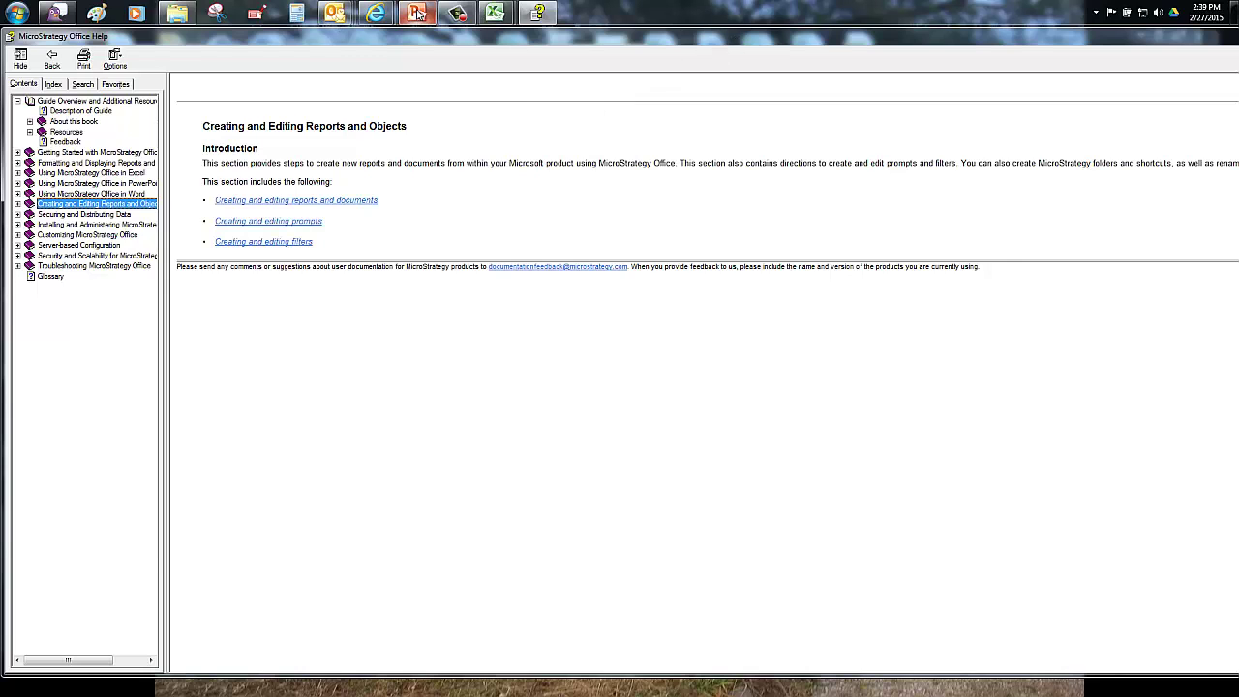
pyautogui.click(417, 12)
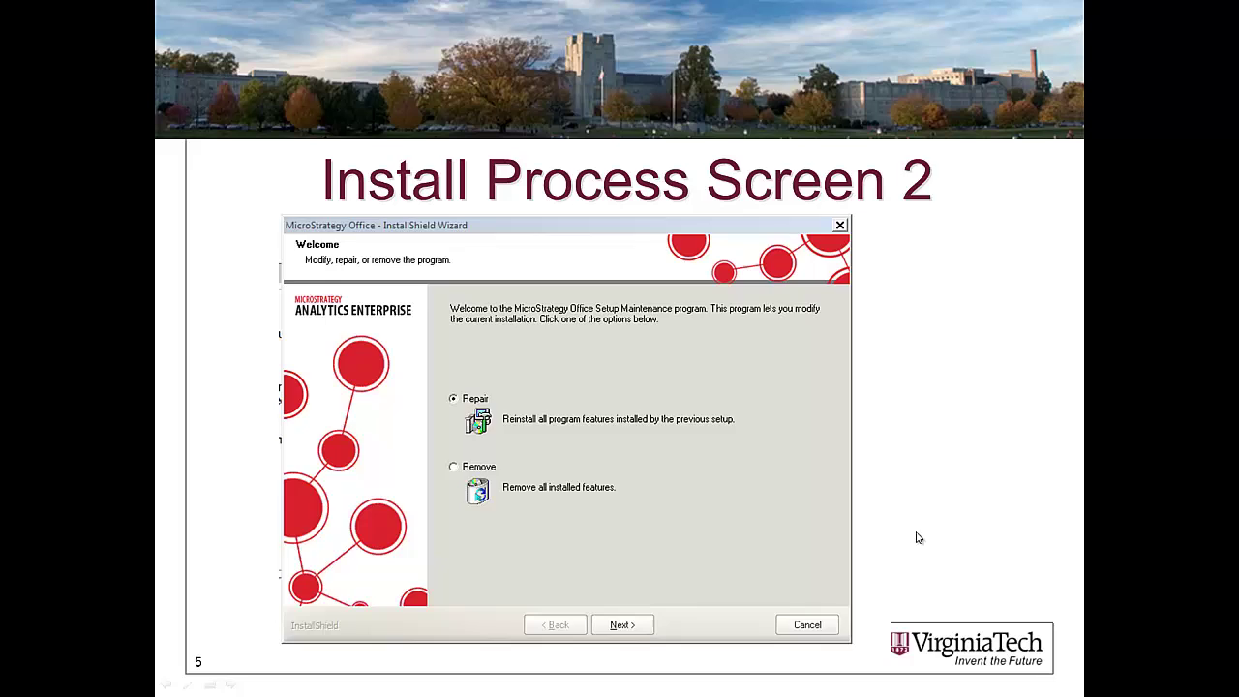
# Advance the slide show past the installation and Setting up Options slides to 'Using the plug in 3'
pyautogui.press('Right')
pyautogui.press('Right')
pyautogui.press('Right')
pyautogui.press('Right')
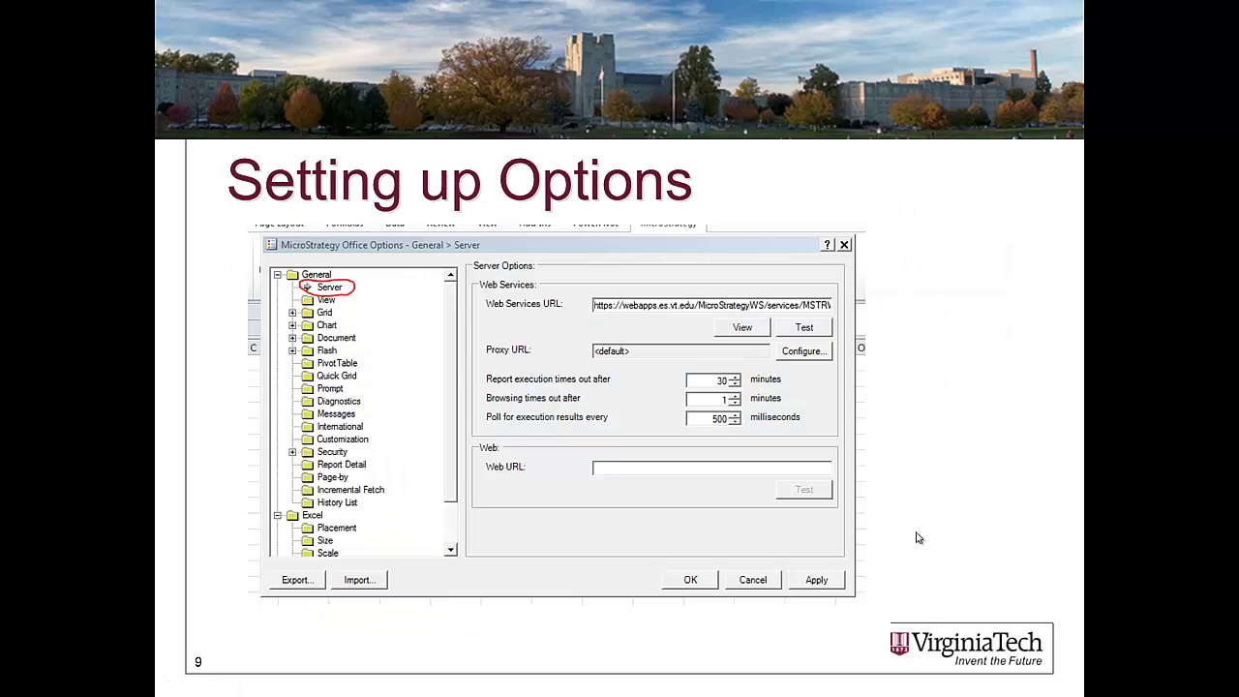
pyautogui.press('Right')
pyautogui.press('Right')
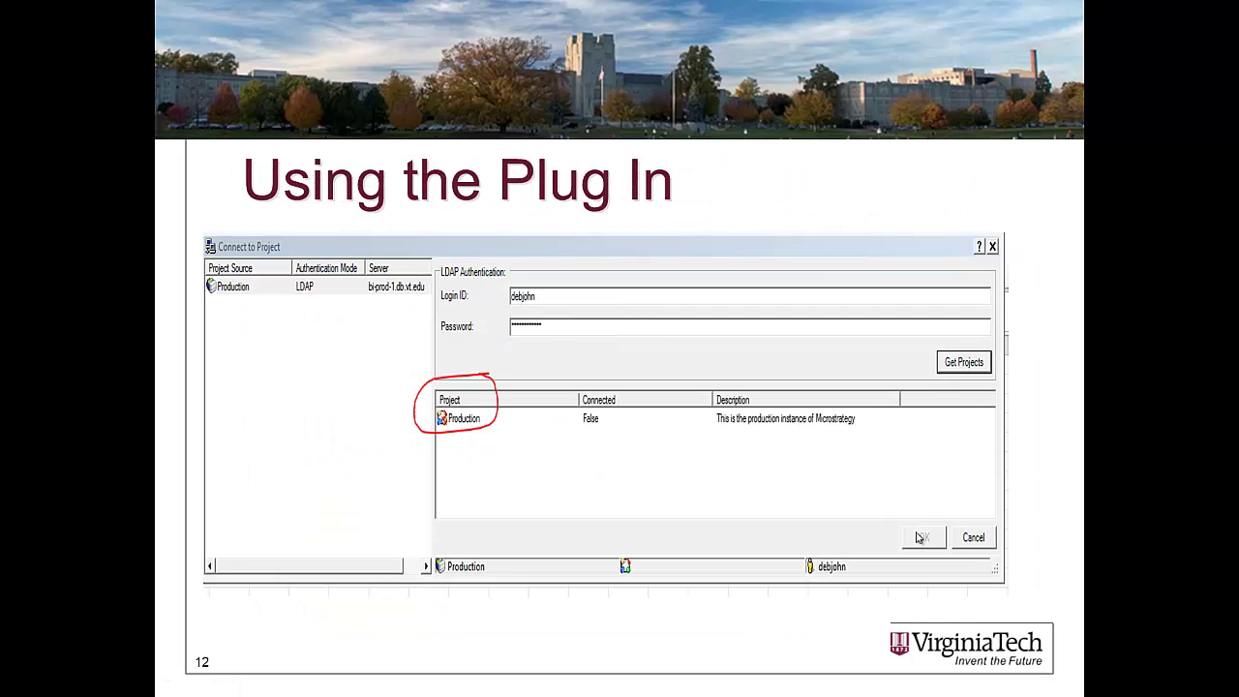
pyautogui.press('Right')
pyautogui.press('Right')
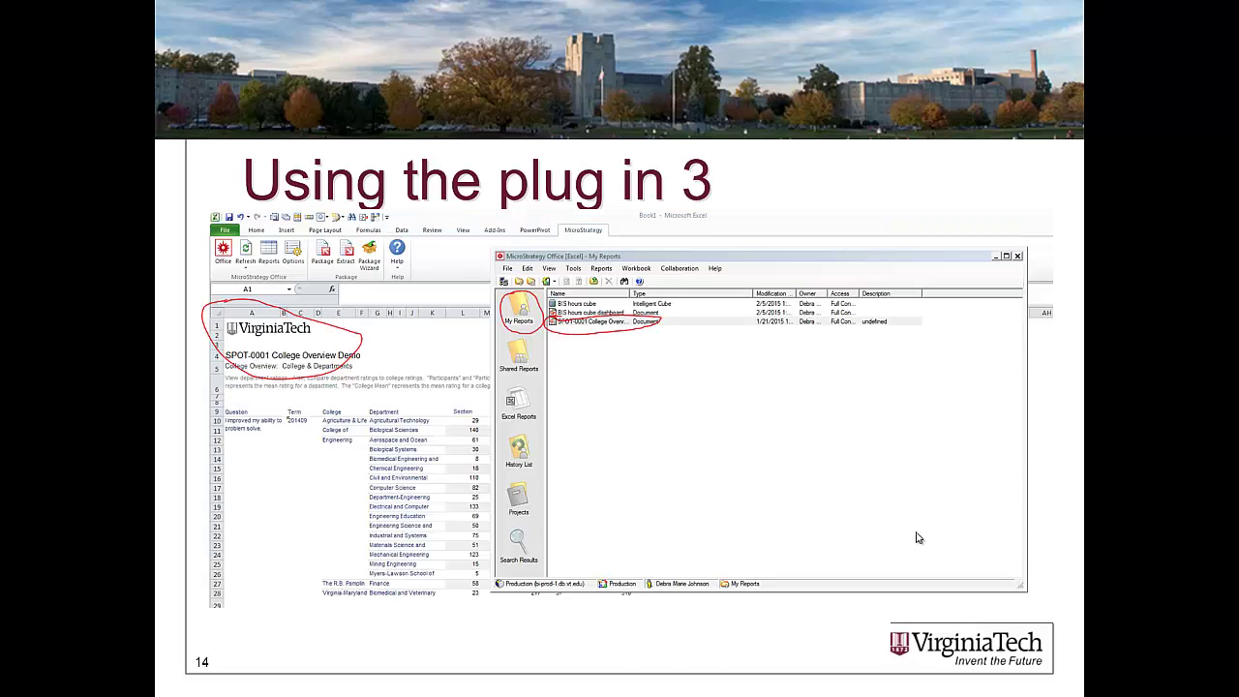
pyautogui.press('Right')
pyautogui.press('Right')
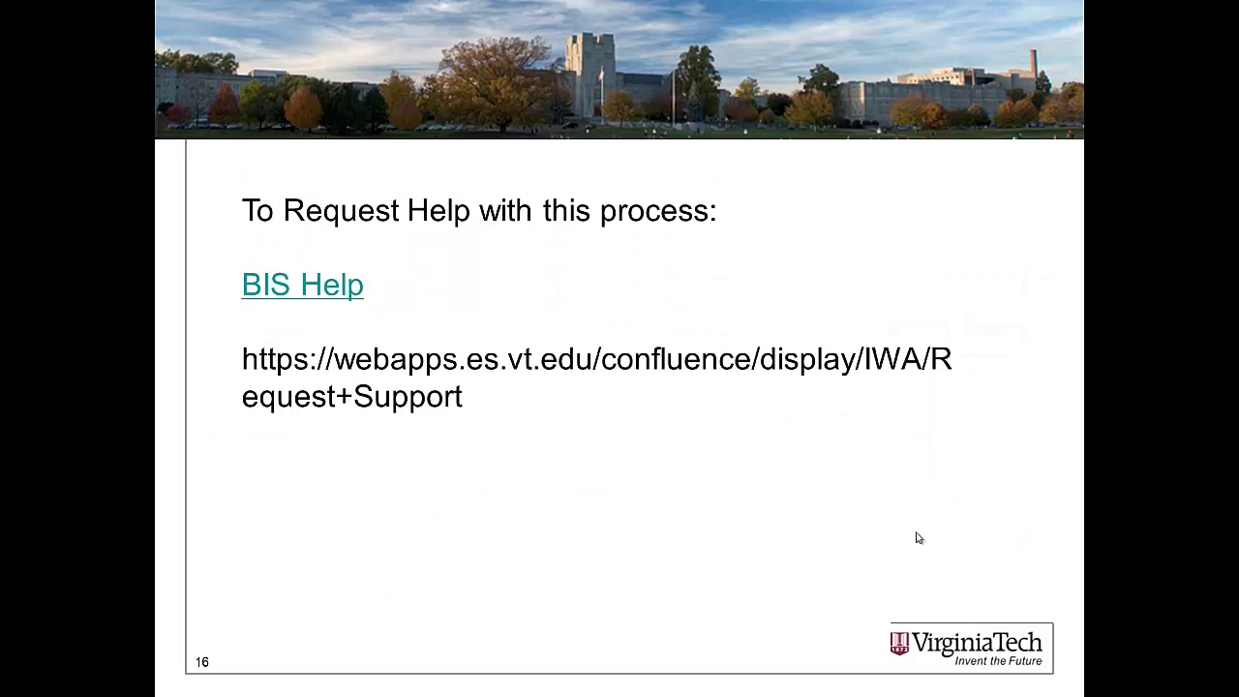